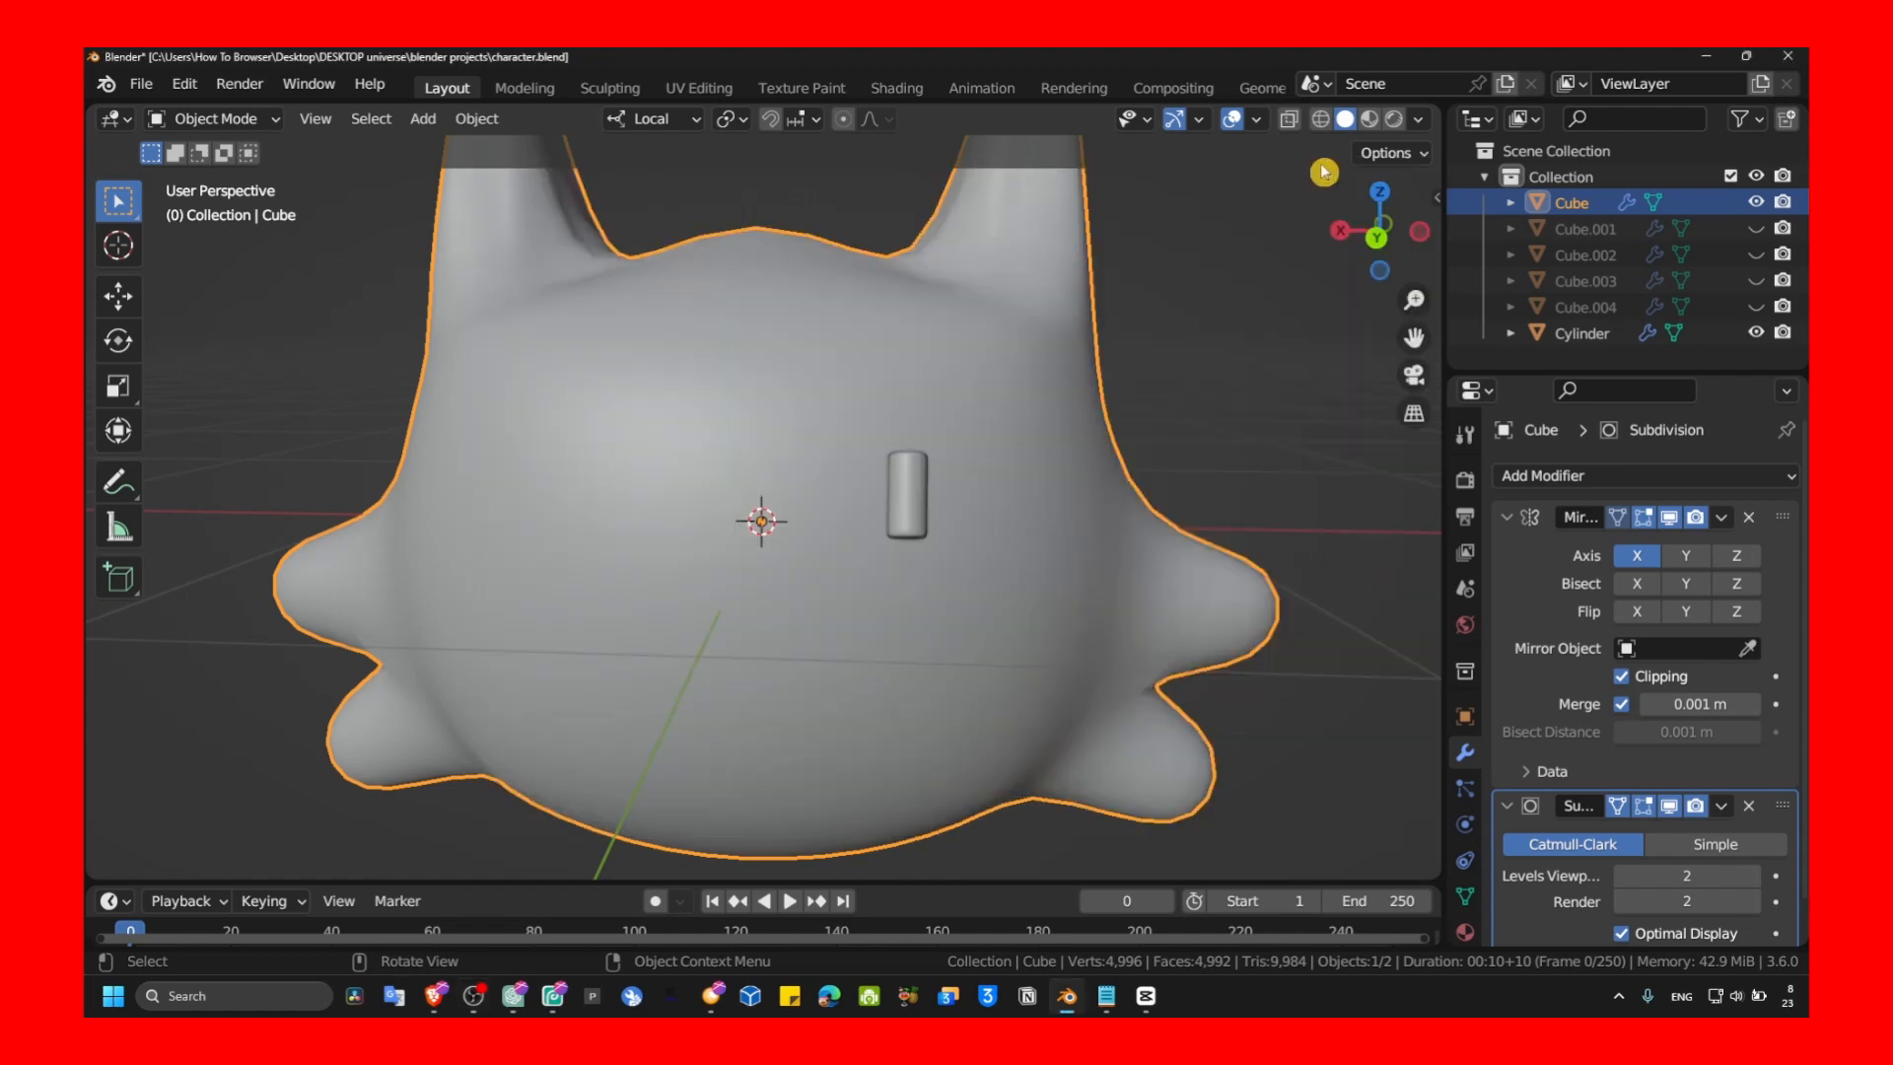
- Glance at the tutorial-title note, then hide it to return to the Blender character scene
{"action": "left_click", "coordinate": [1106, 995]}
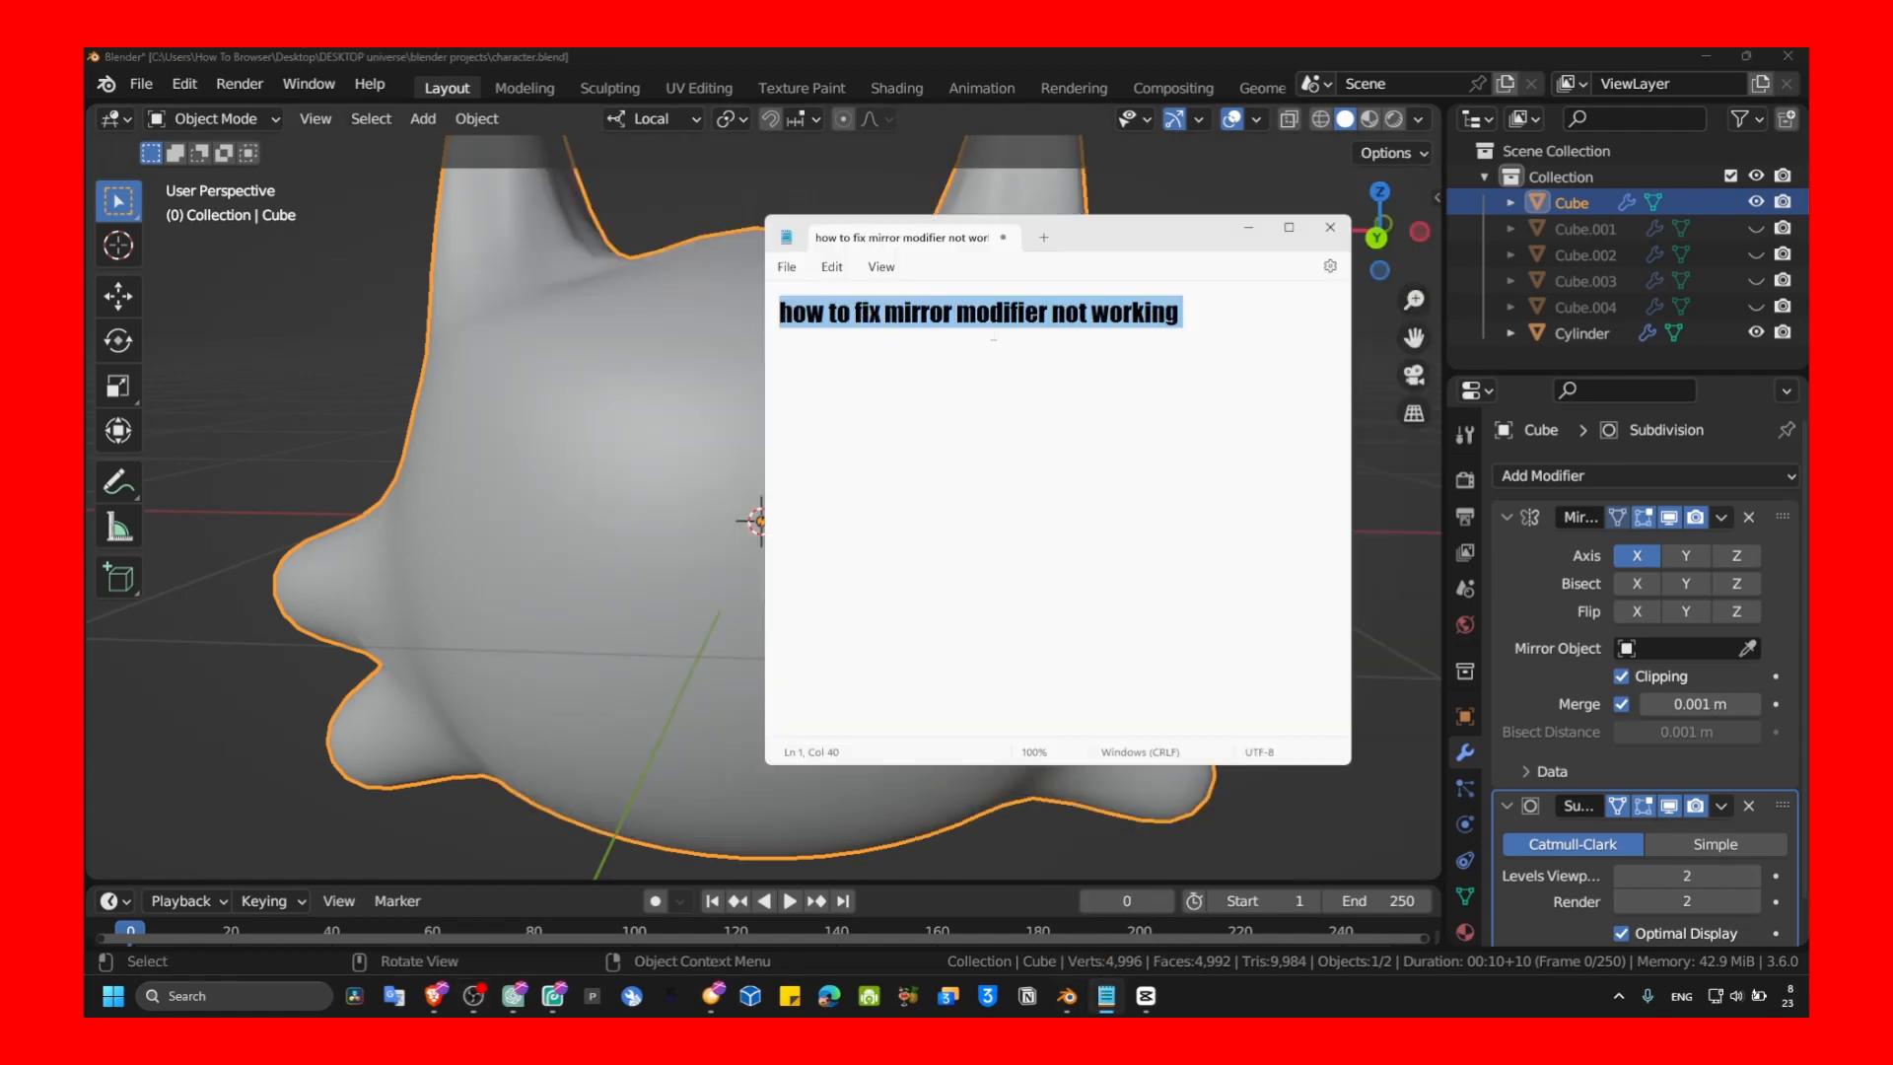
{"action": "left_click", "coordinate": [1207, 309]}
{"action": "type", "text": "in blender"}
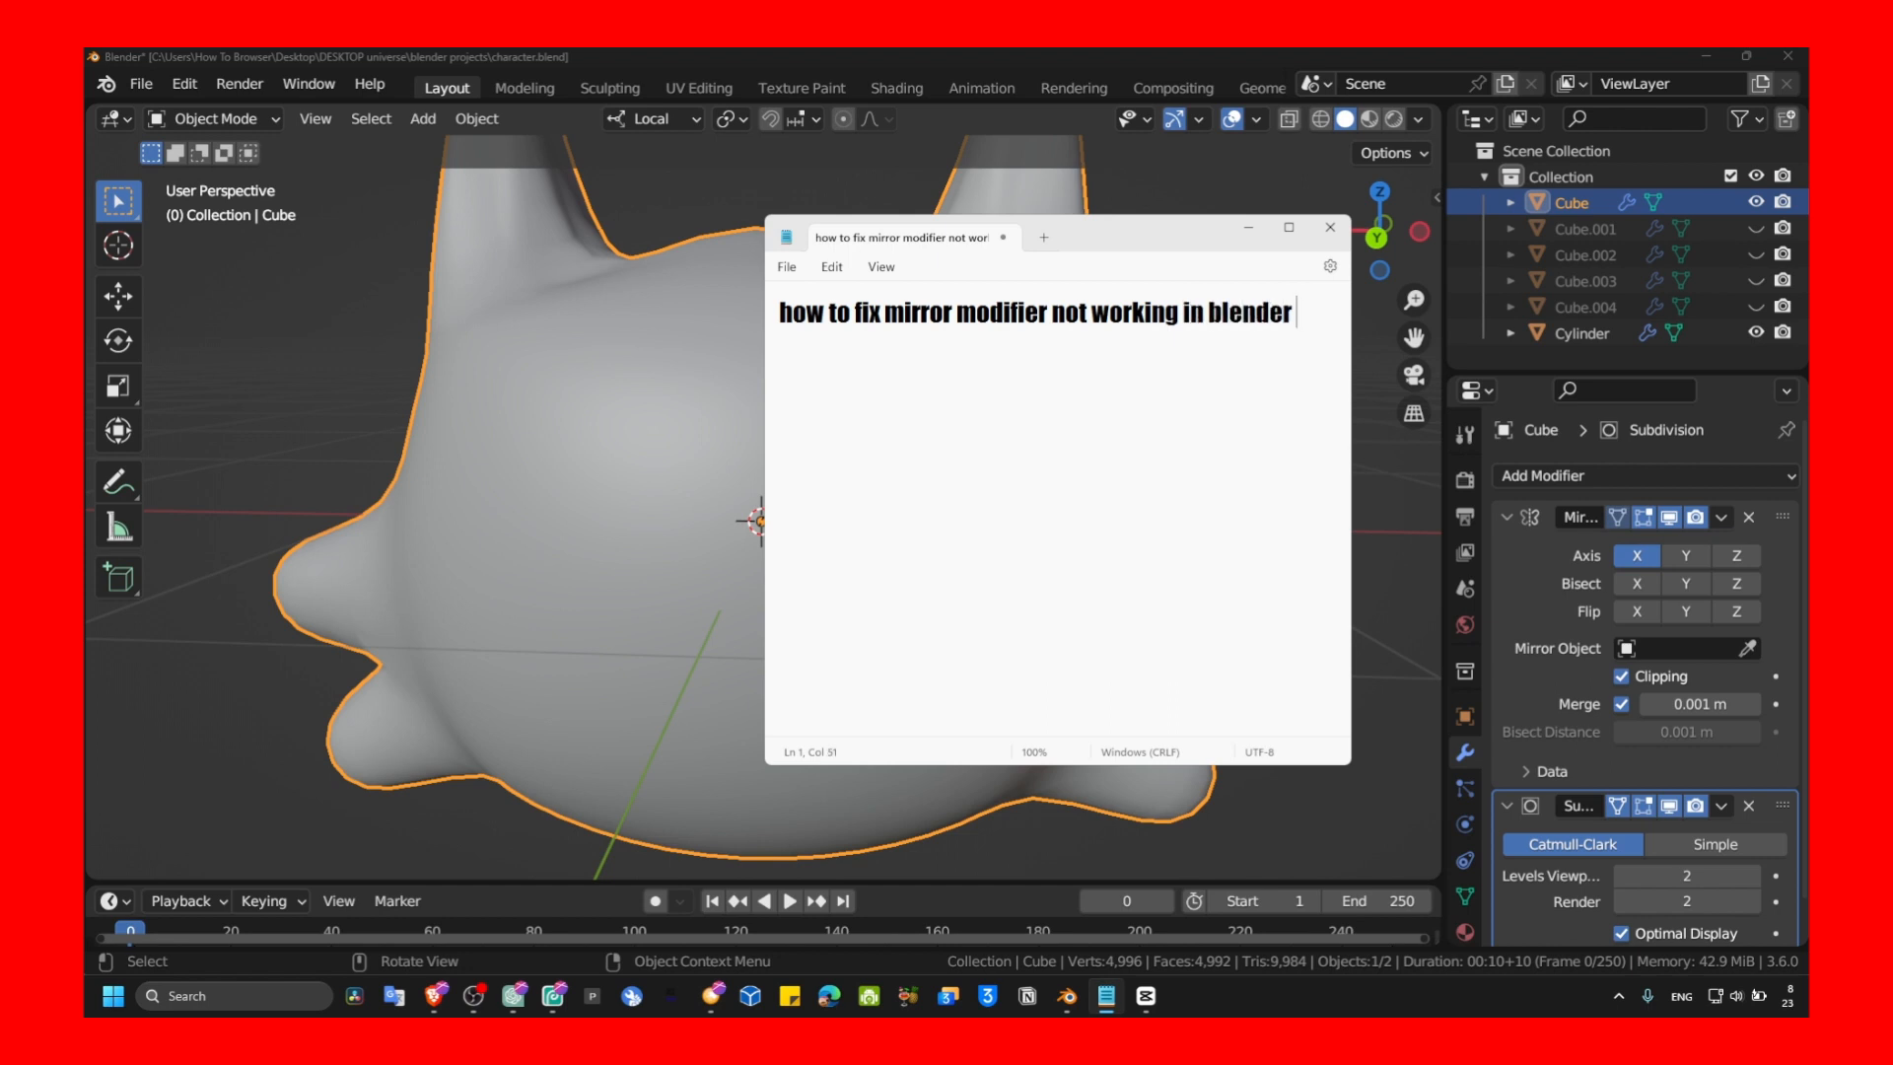
{"action": "left_click", "coordinate": [1252, 225]}
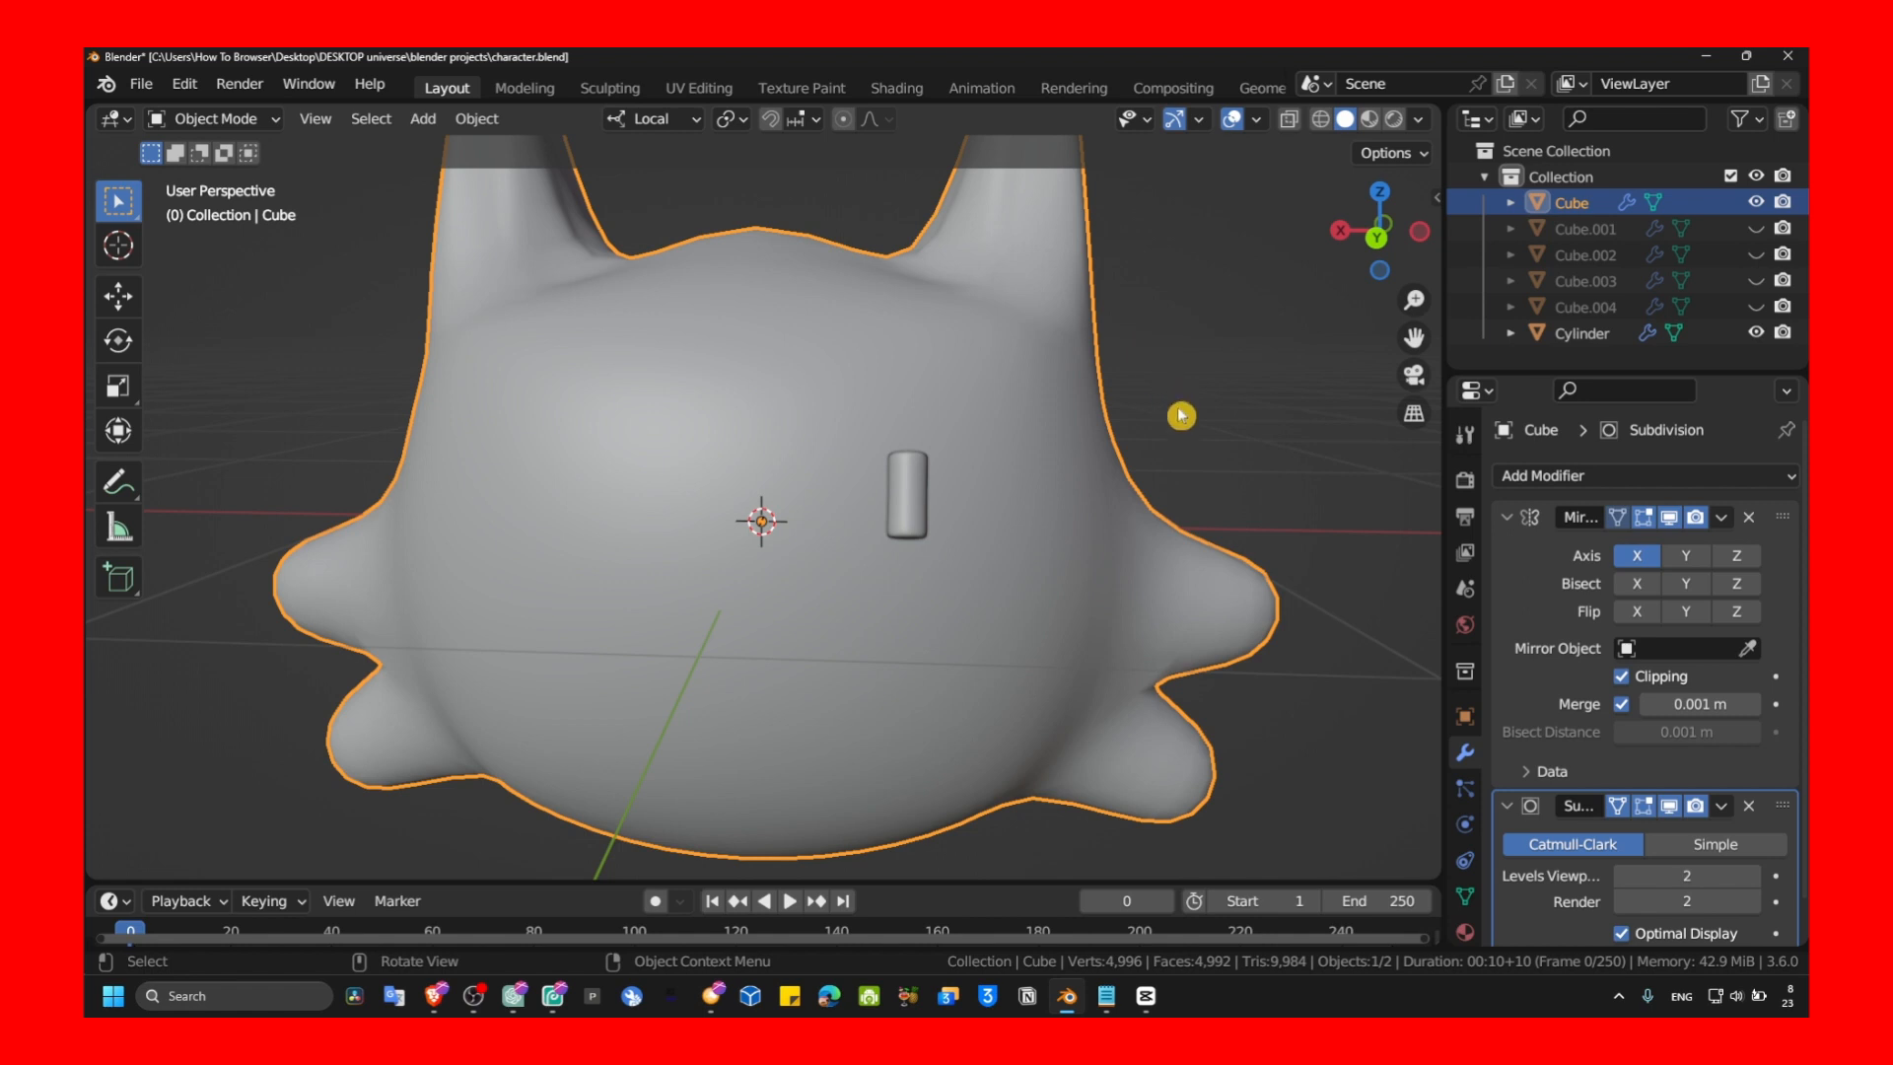
{"action": "left_click", "coordinate": [926, 485]}
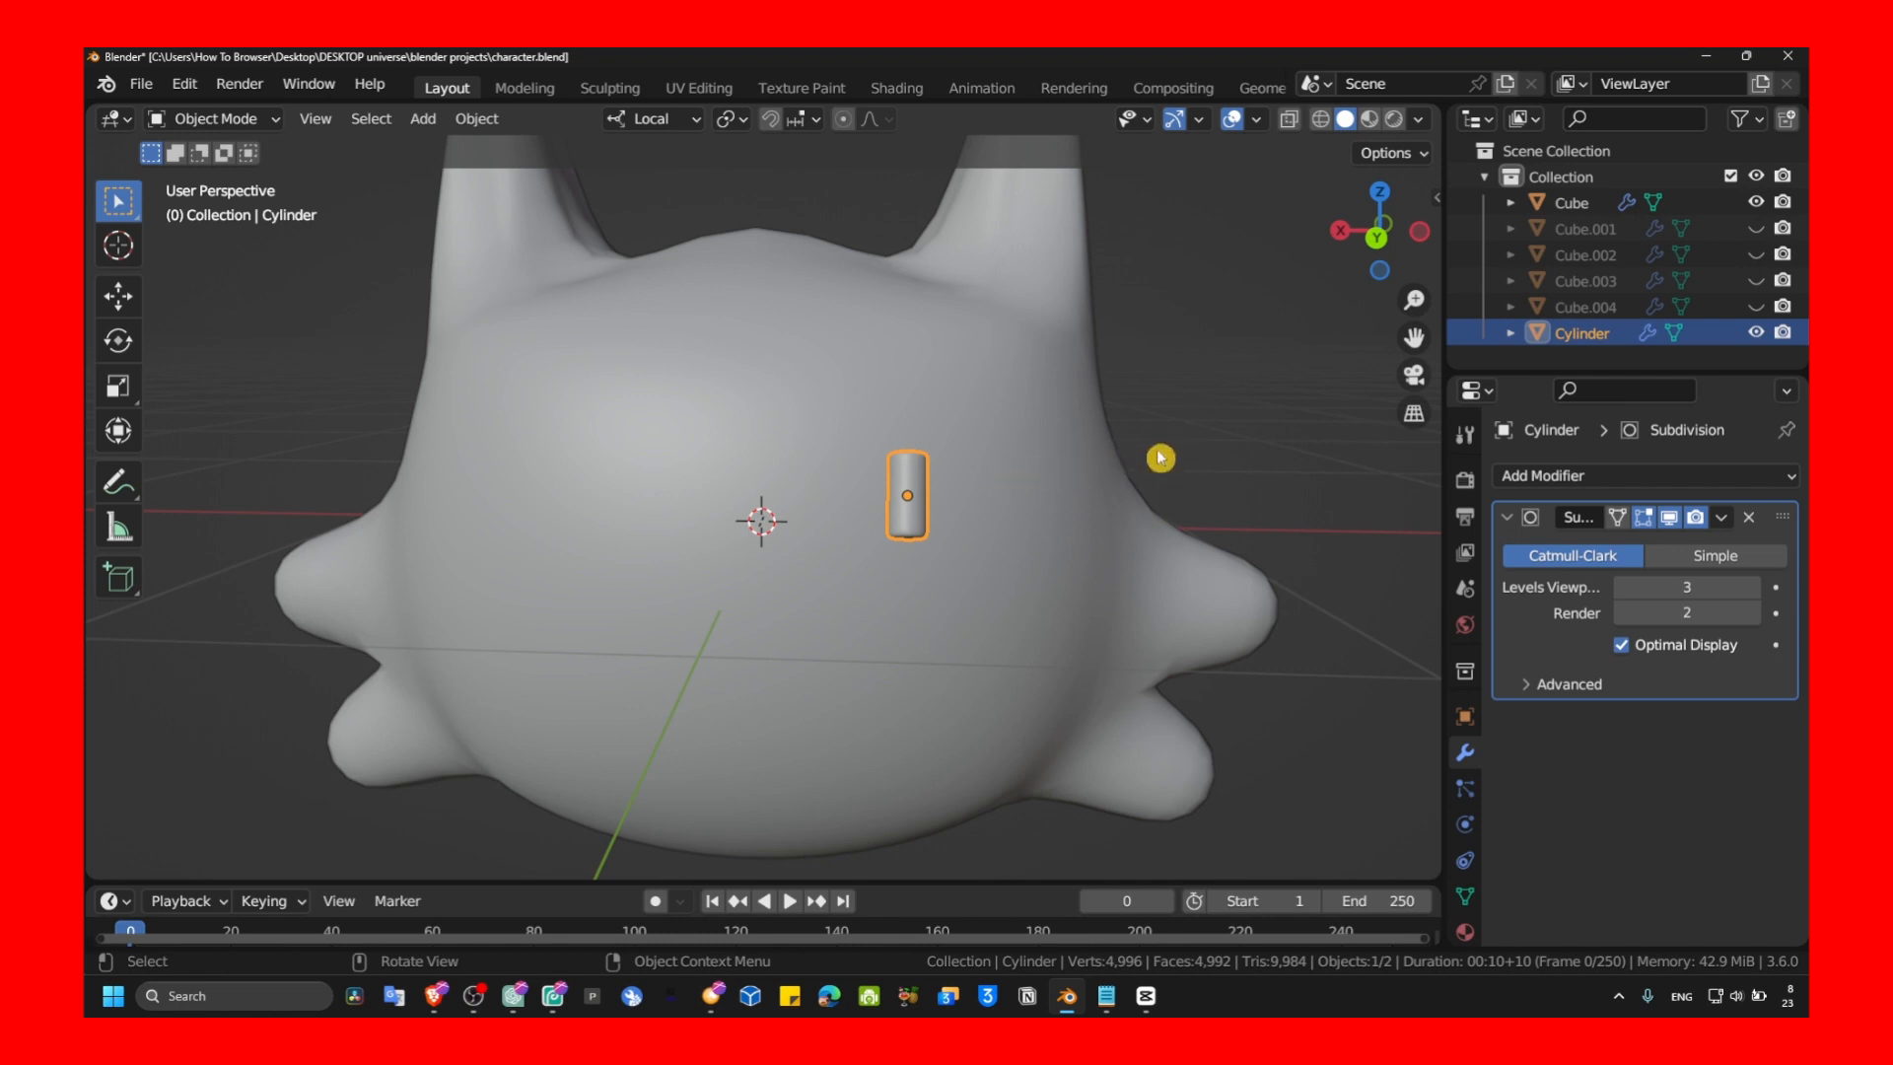
{"action": "left_click", "coordinate": [1546, 477]}
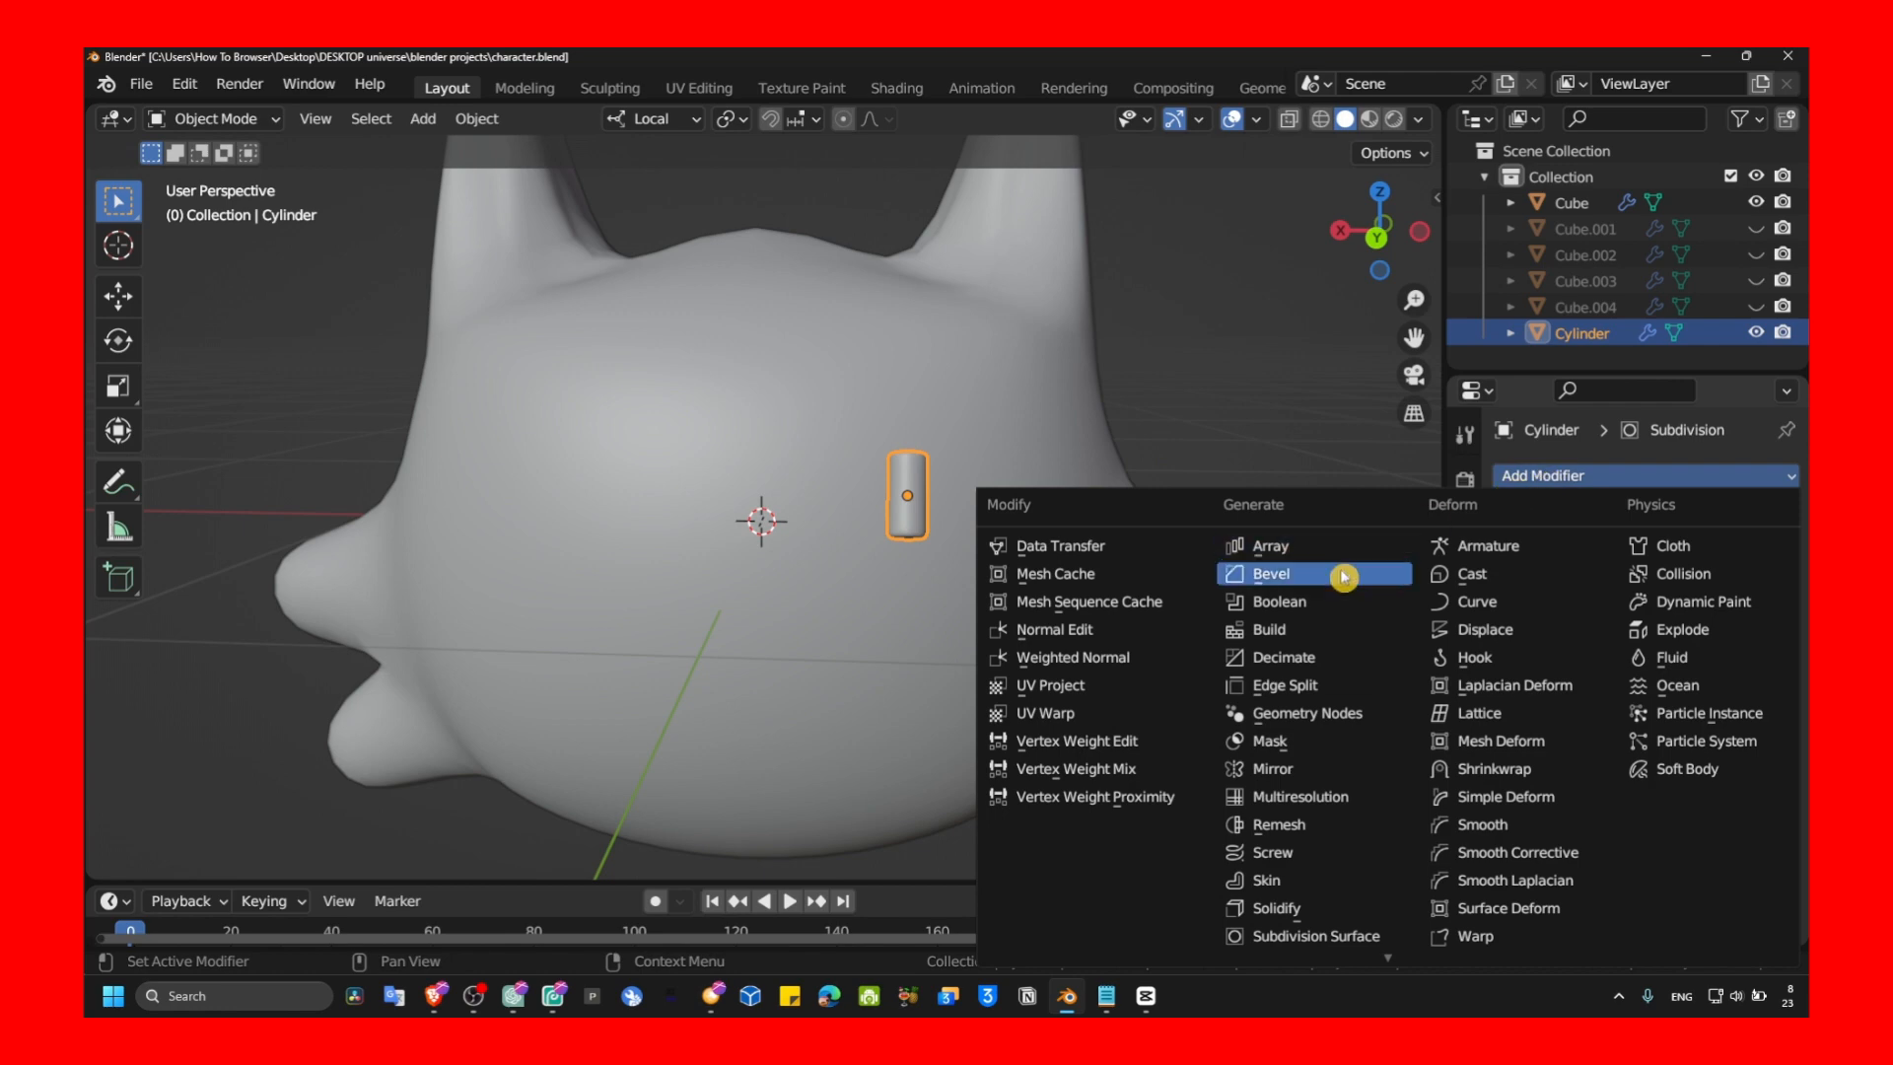
{"action": "left_click", "coordinate": [1270, 547]}
{"action": "key", "text": "ctrl+z"}
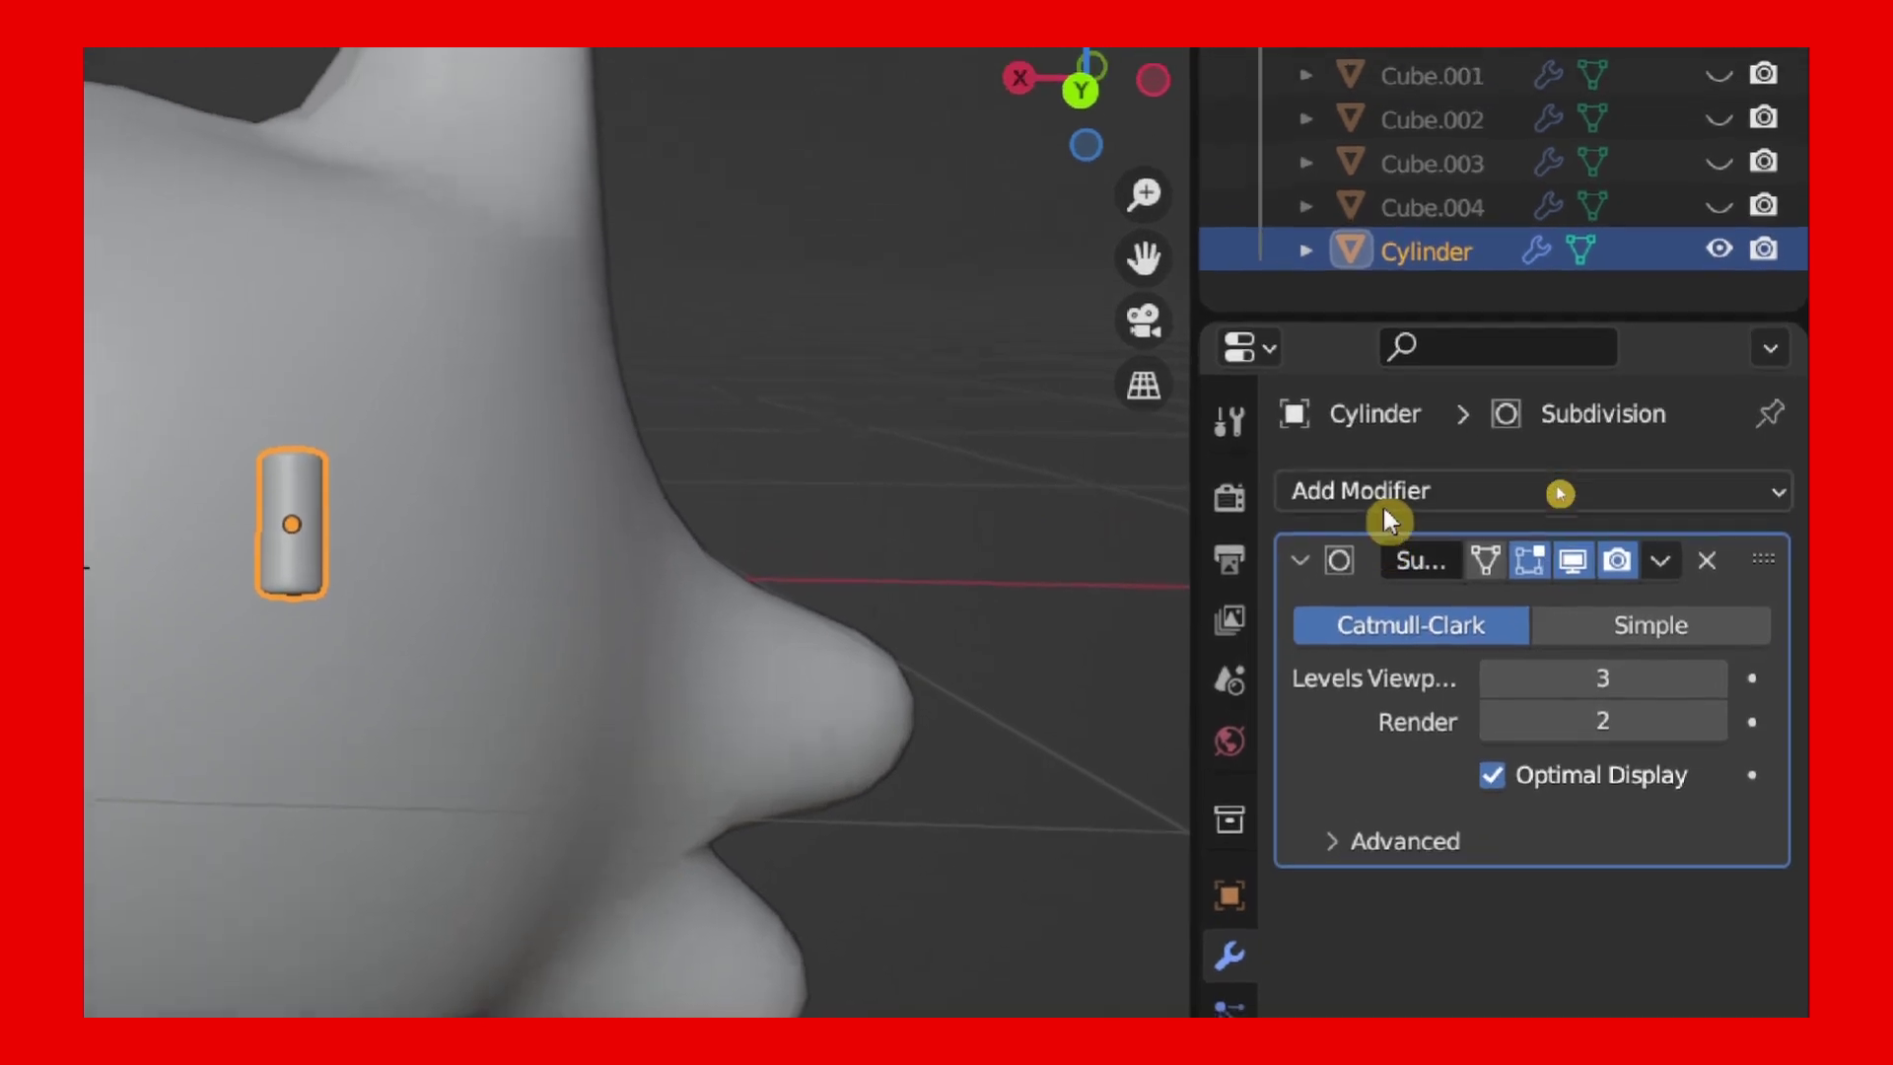
{"action": "left_click", "coordinate": [1545, 474]}
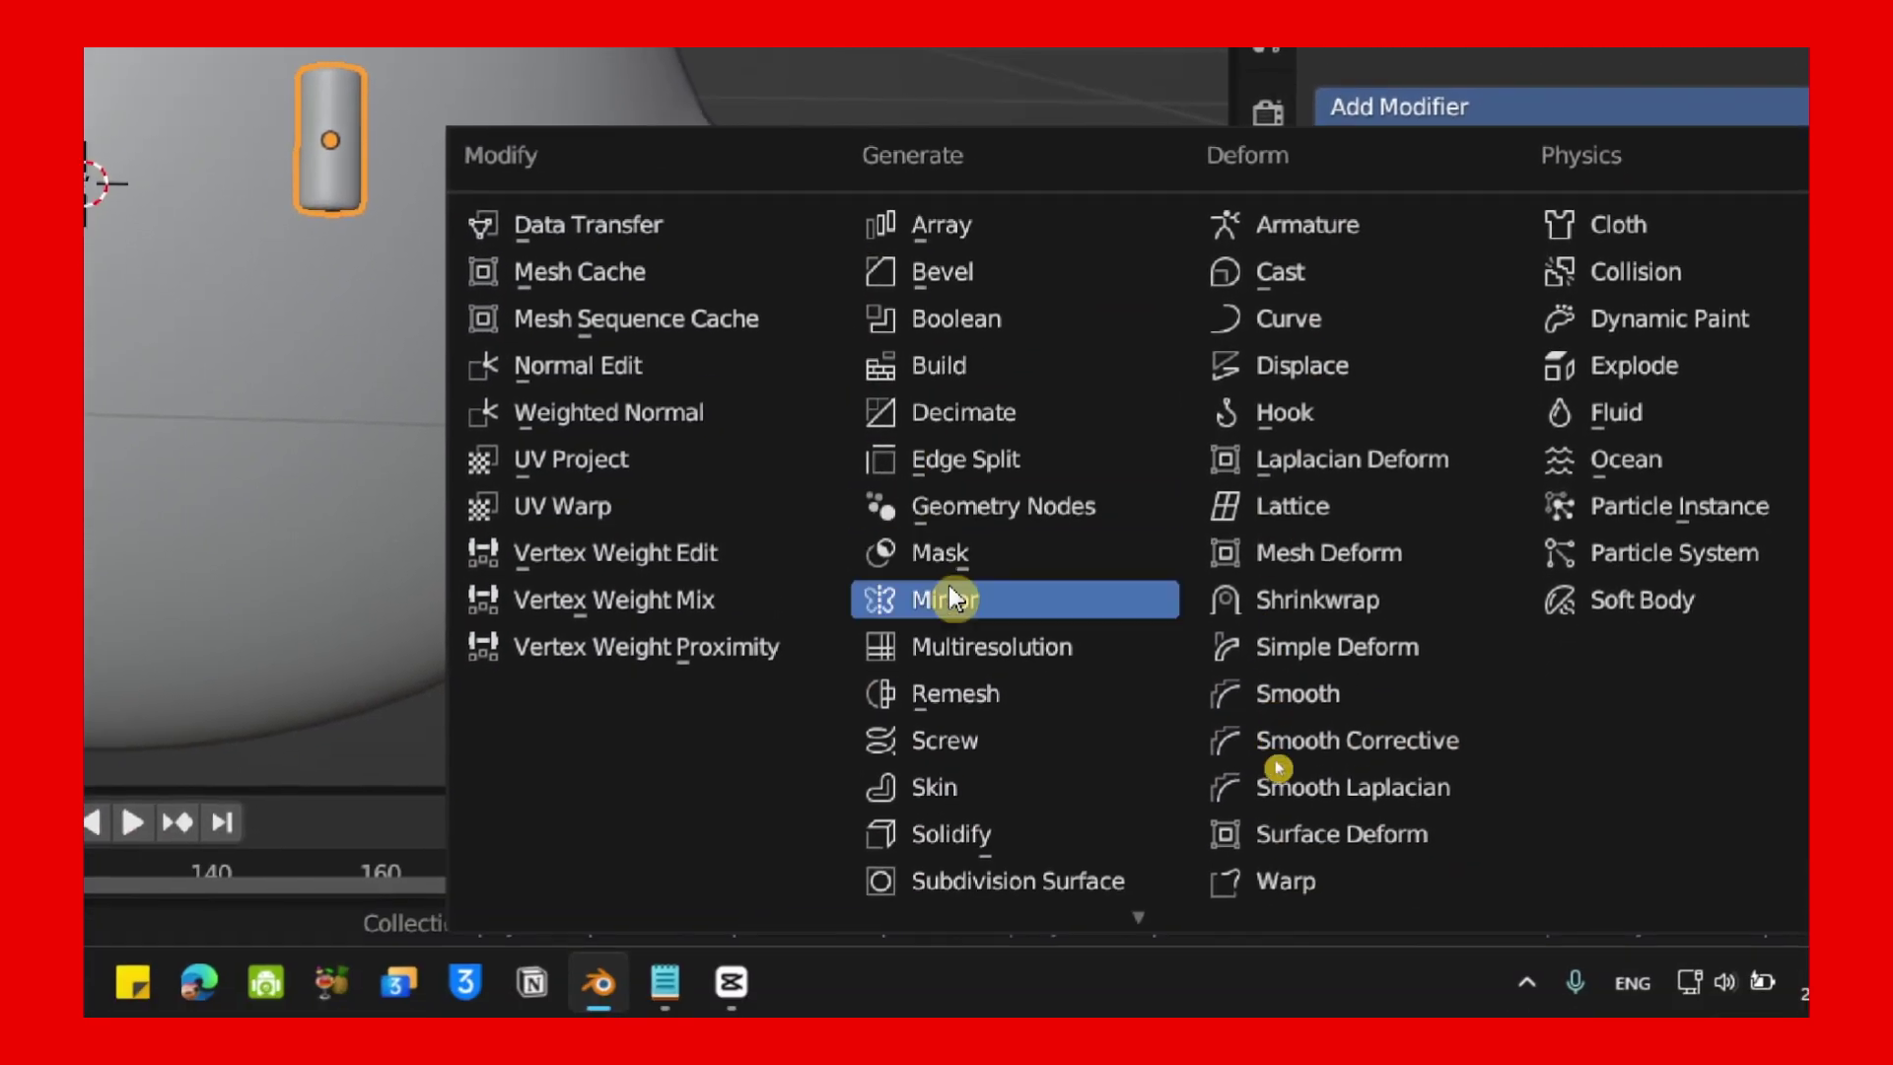
{"action": "left_click", "coordinate": [949, 590]}
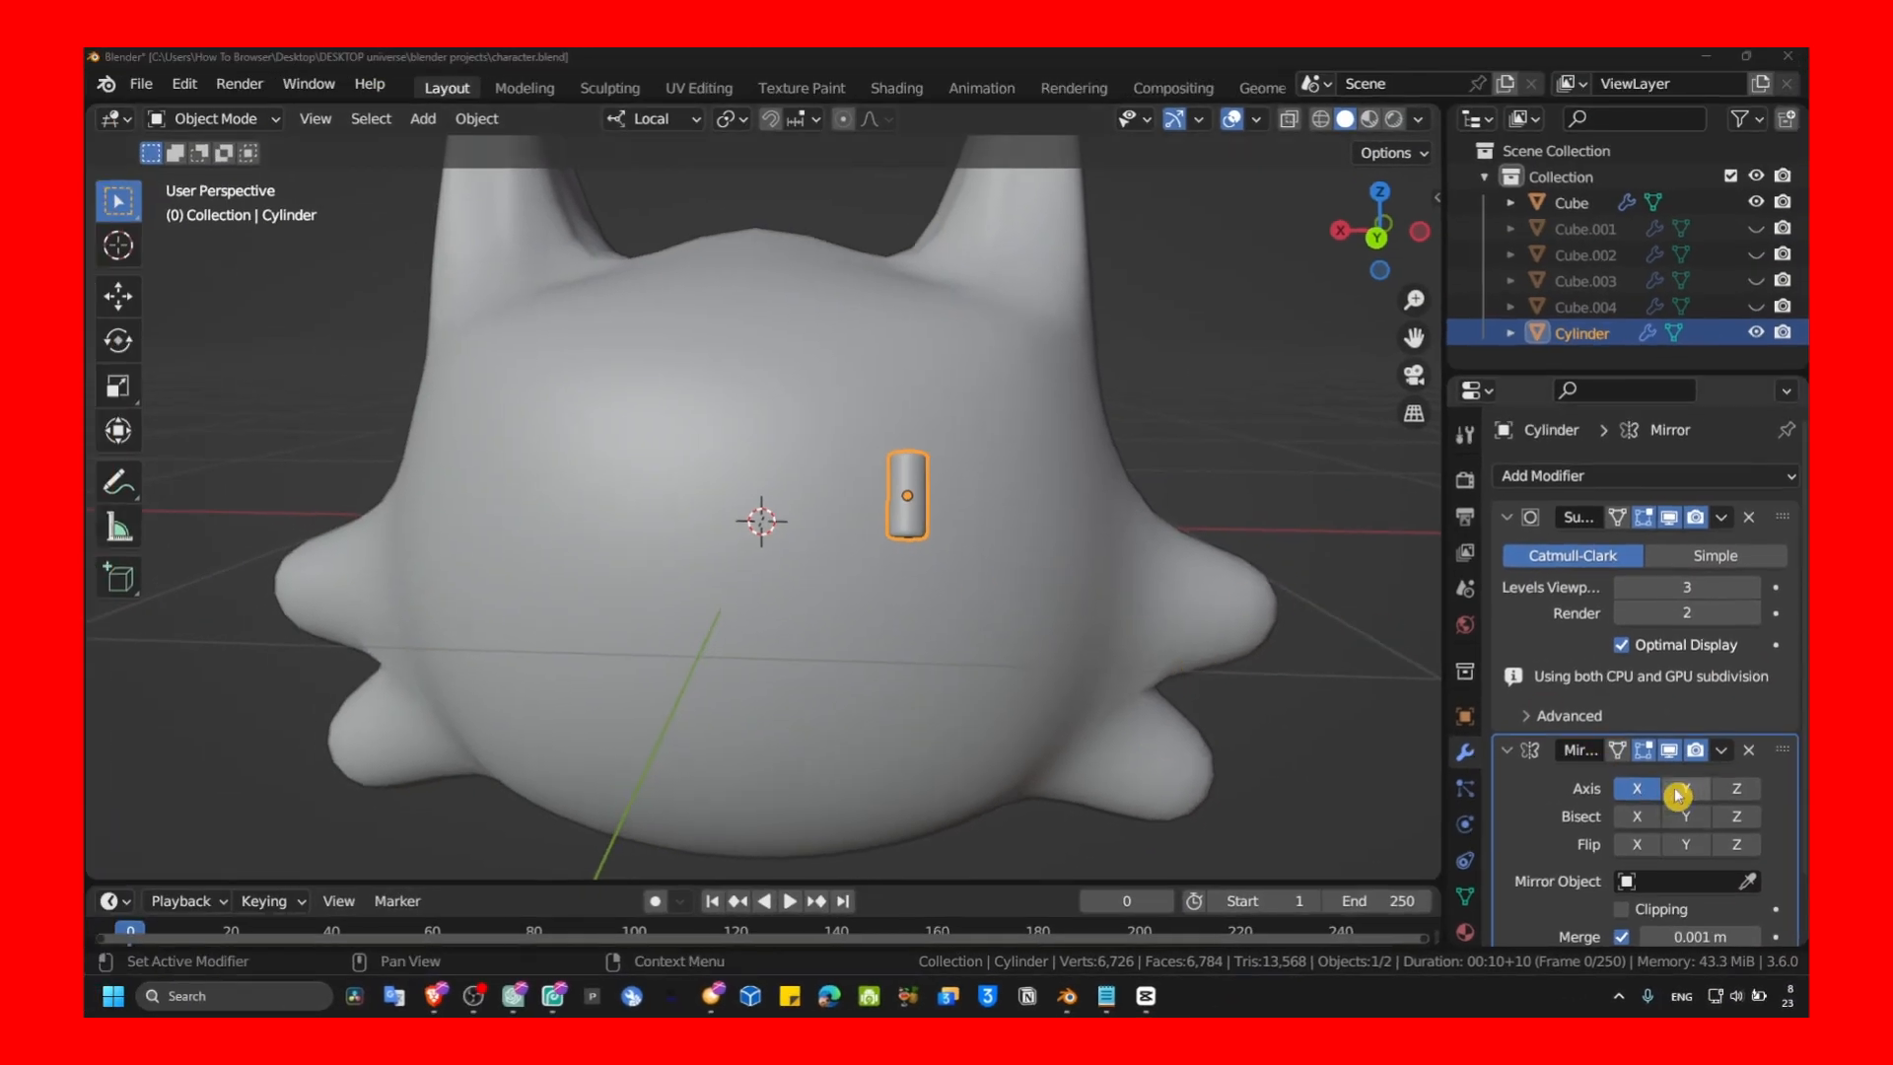
{"action": "left_click", "coordinate": [1679, 757]}
{"action": "left_click", "coordinate": [1730, 758]}
{"action": "left_click", "coordinate": [1640, 762]}
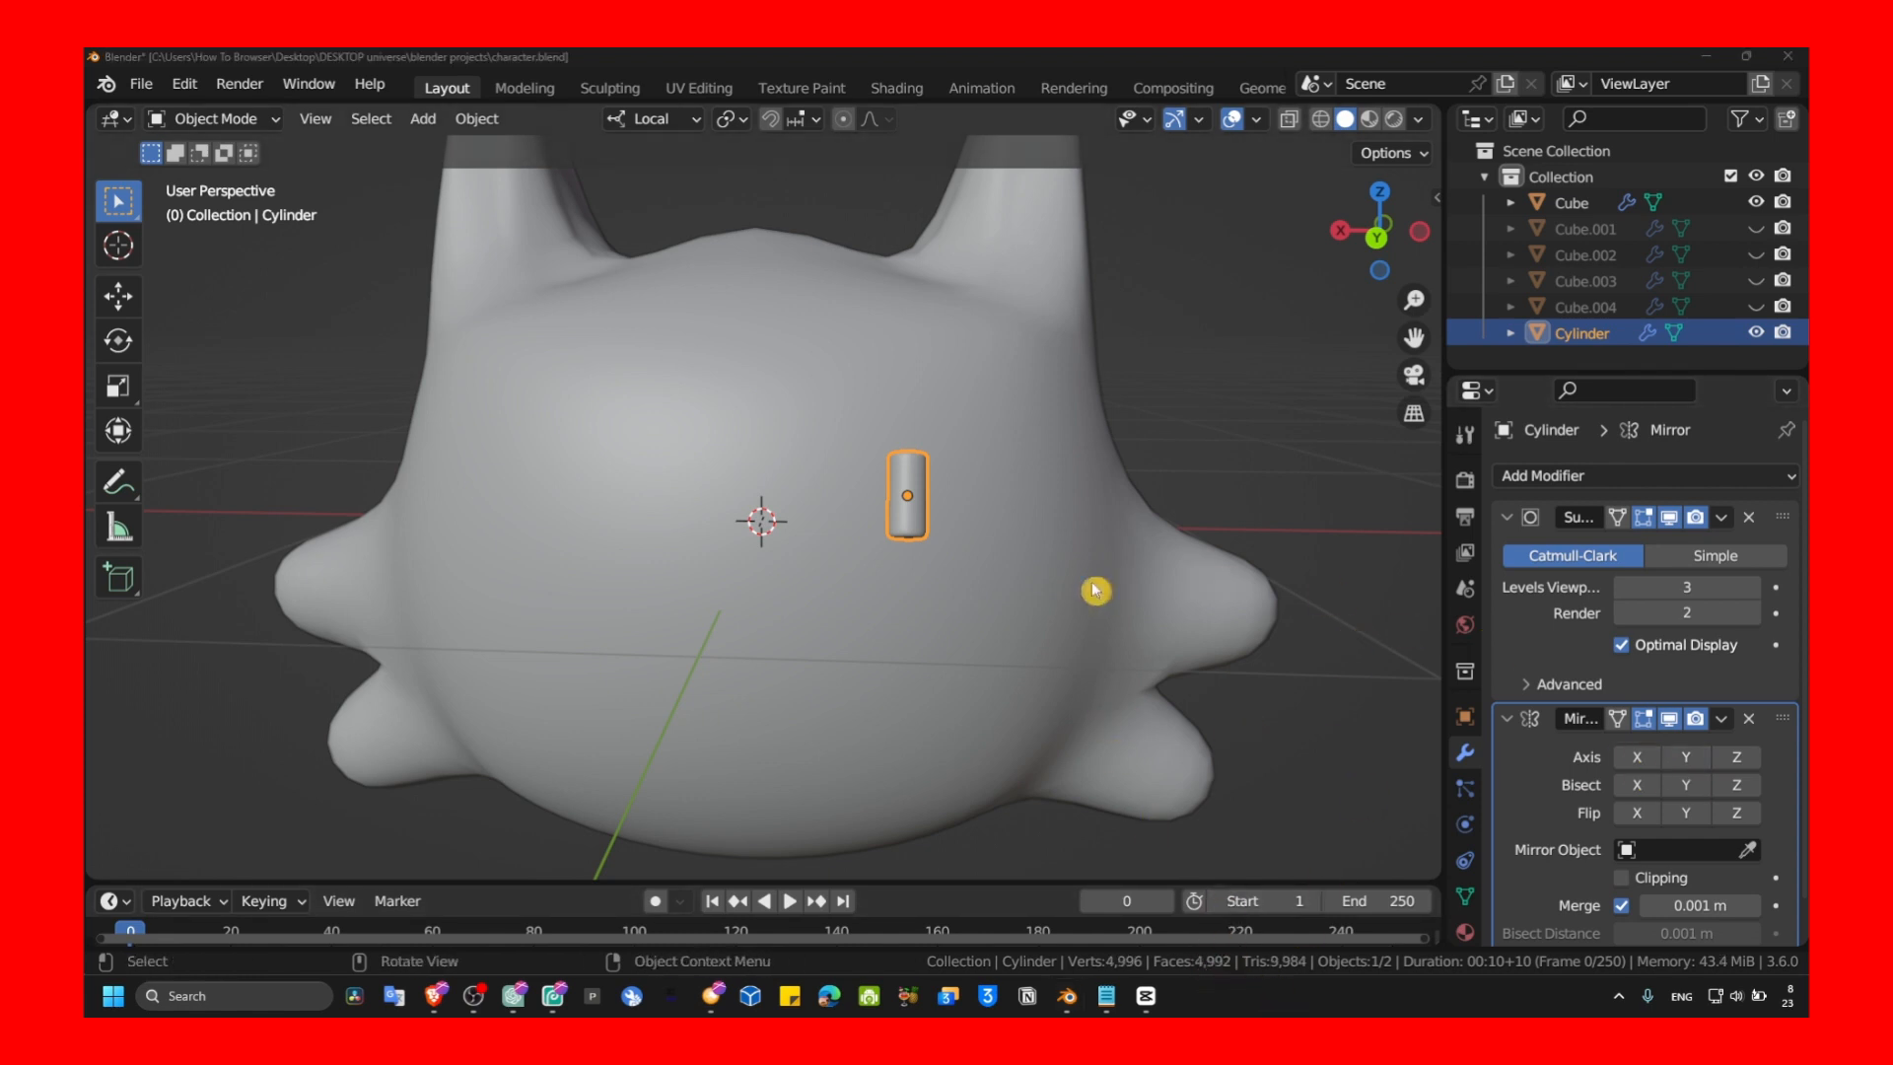
- Remove the cylinder's Mirror modifier, save the file, and apply All Transforms to the cylinder eye
{"action": "left_click", "coordinate": [1748, 723]}
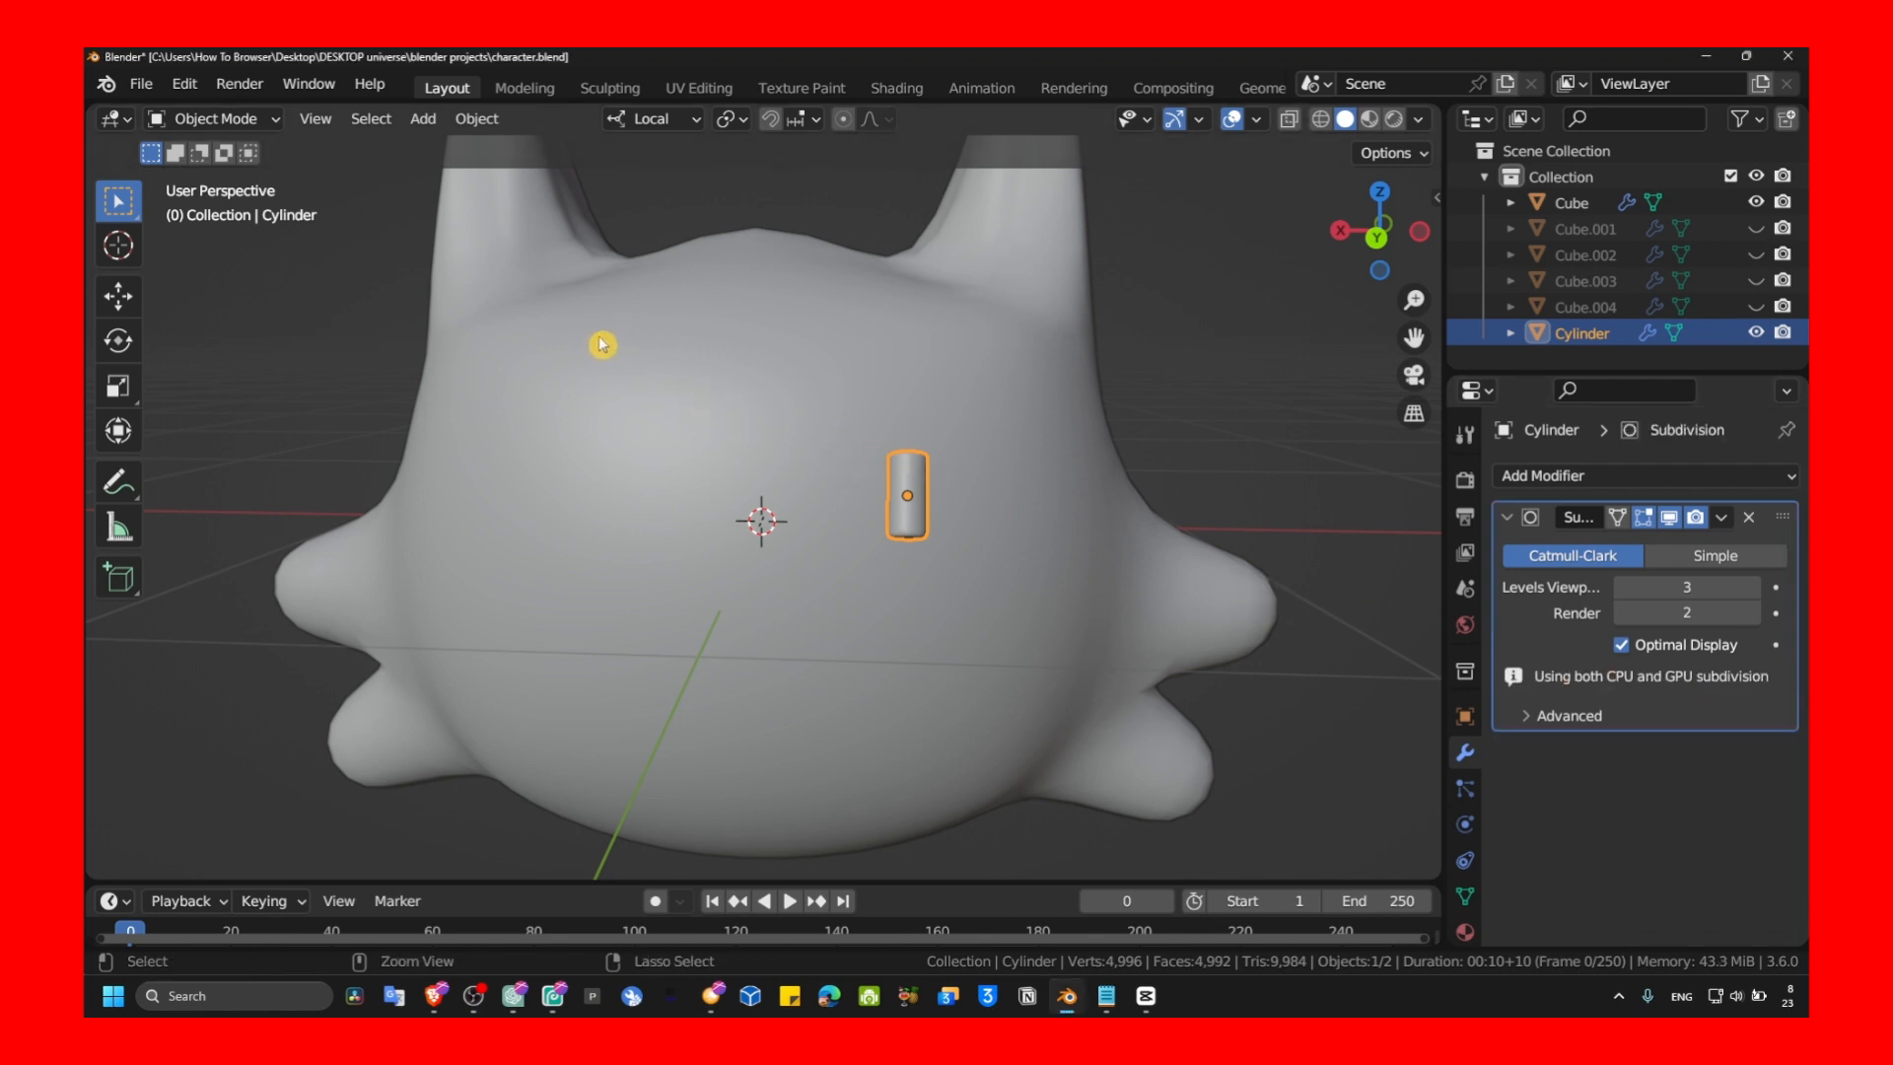
{"action": "key", "text": "ctrl+s"}
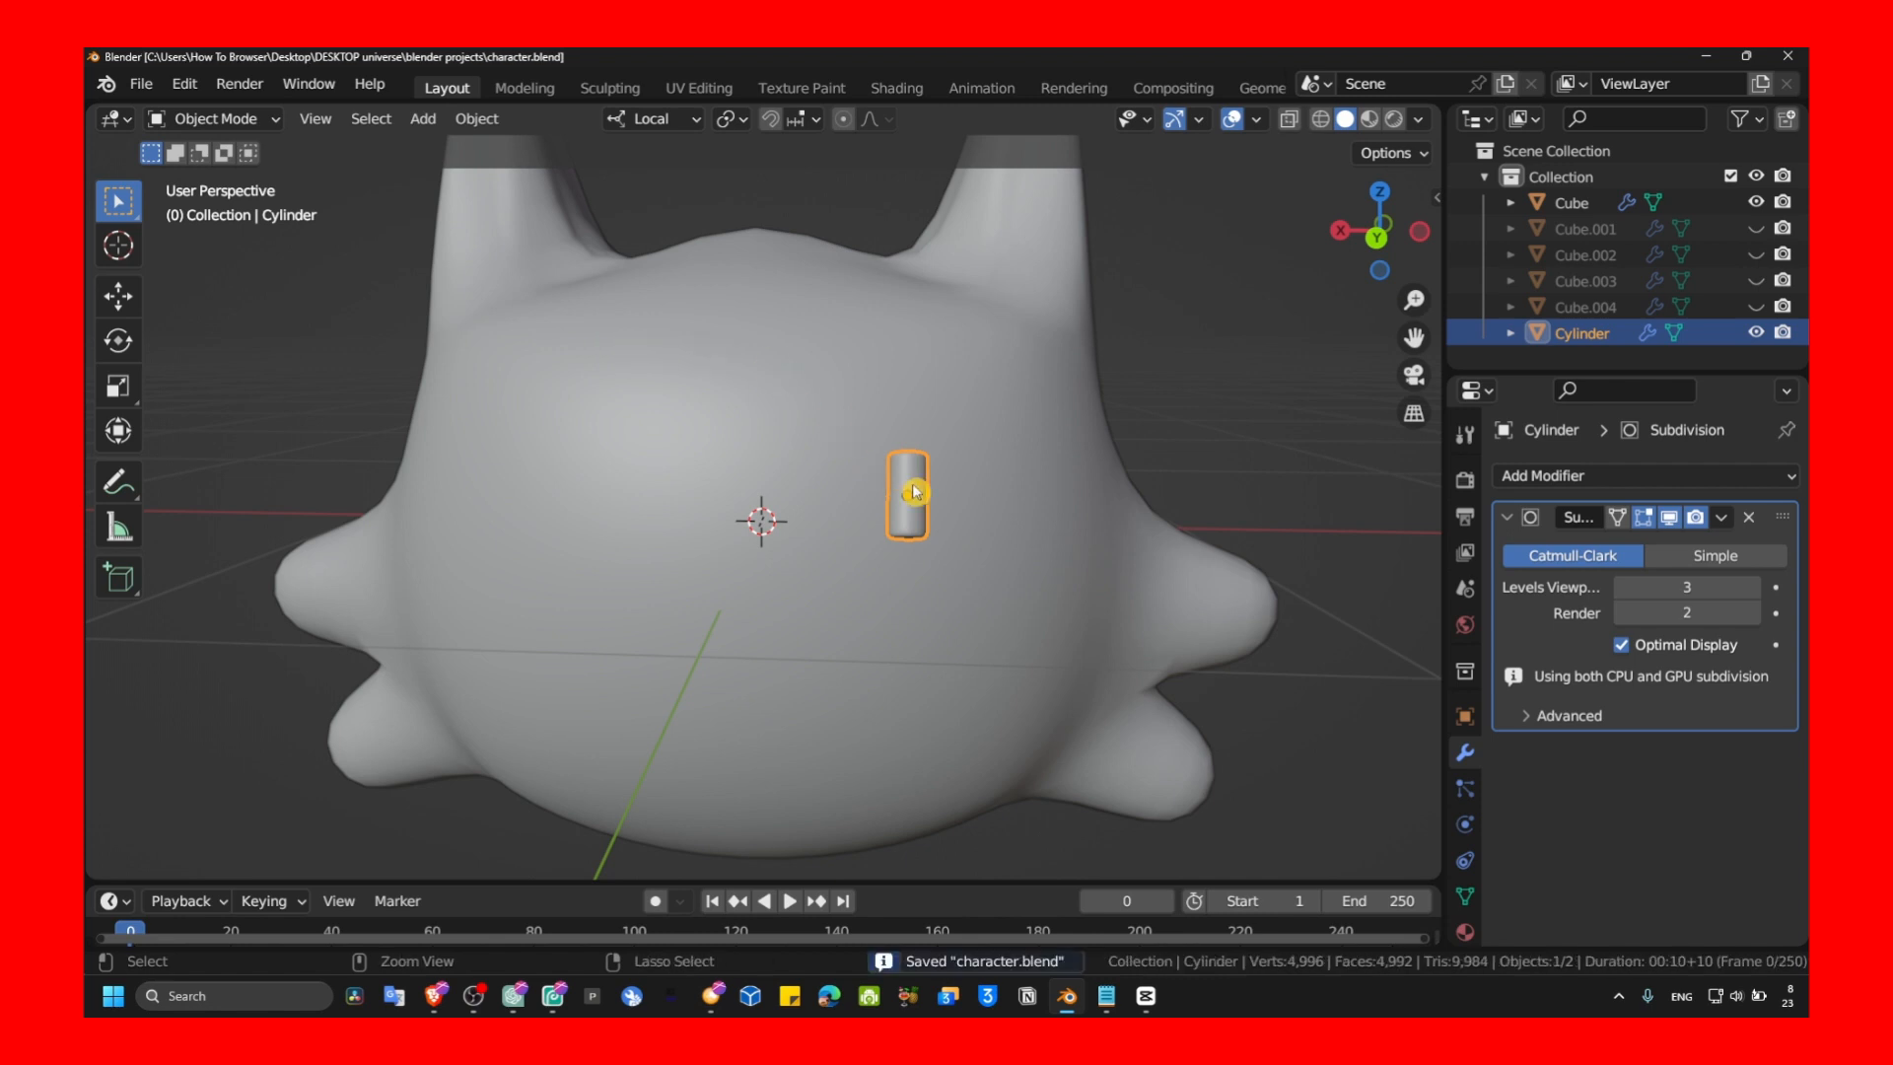
{"action": "key", "text": "ctrl+a"}
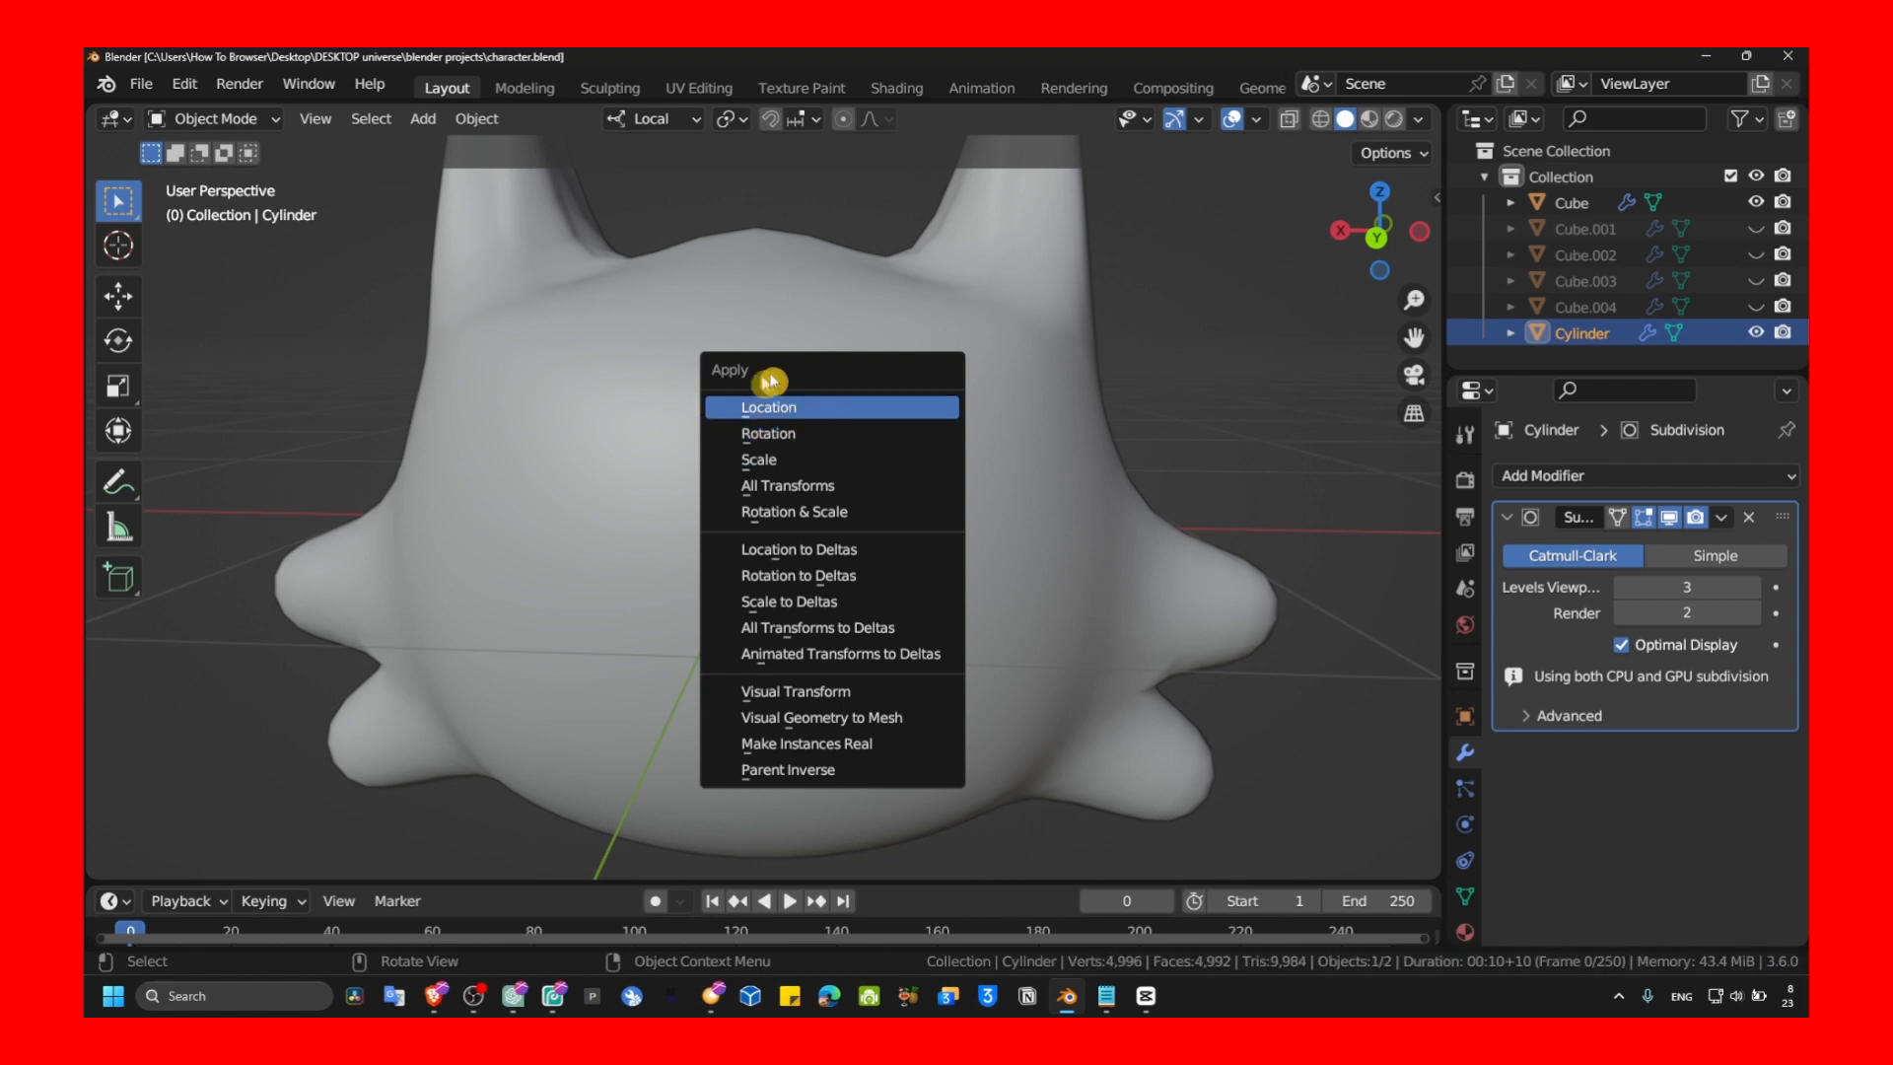
{"action": "left_click", "coordinate": [806, 485]}
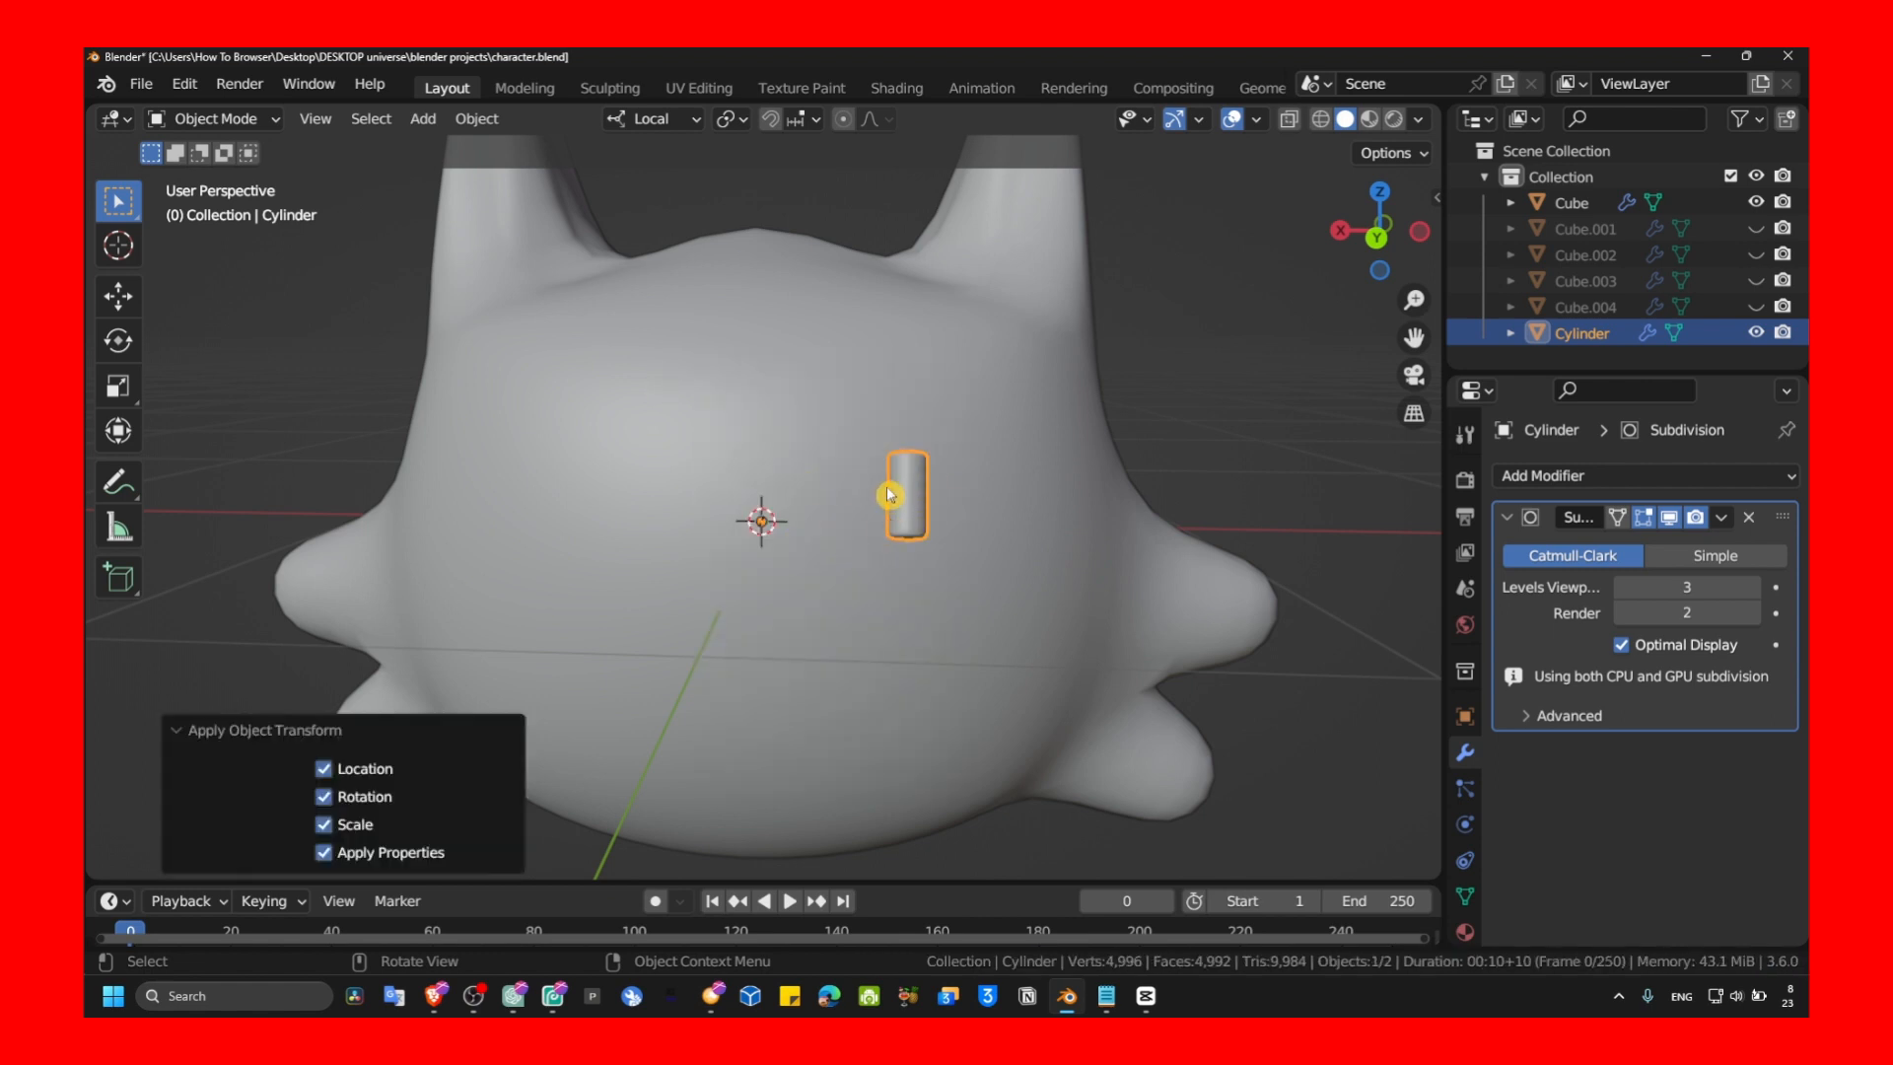
{"action": "left_click", "coordinate": [365, 122]}
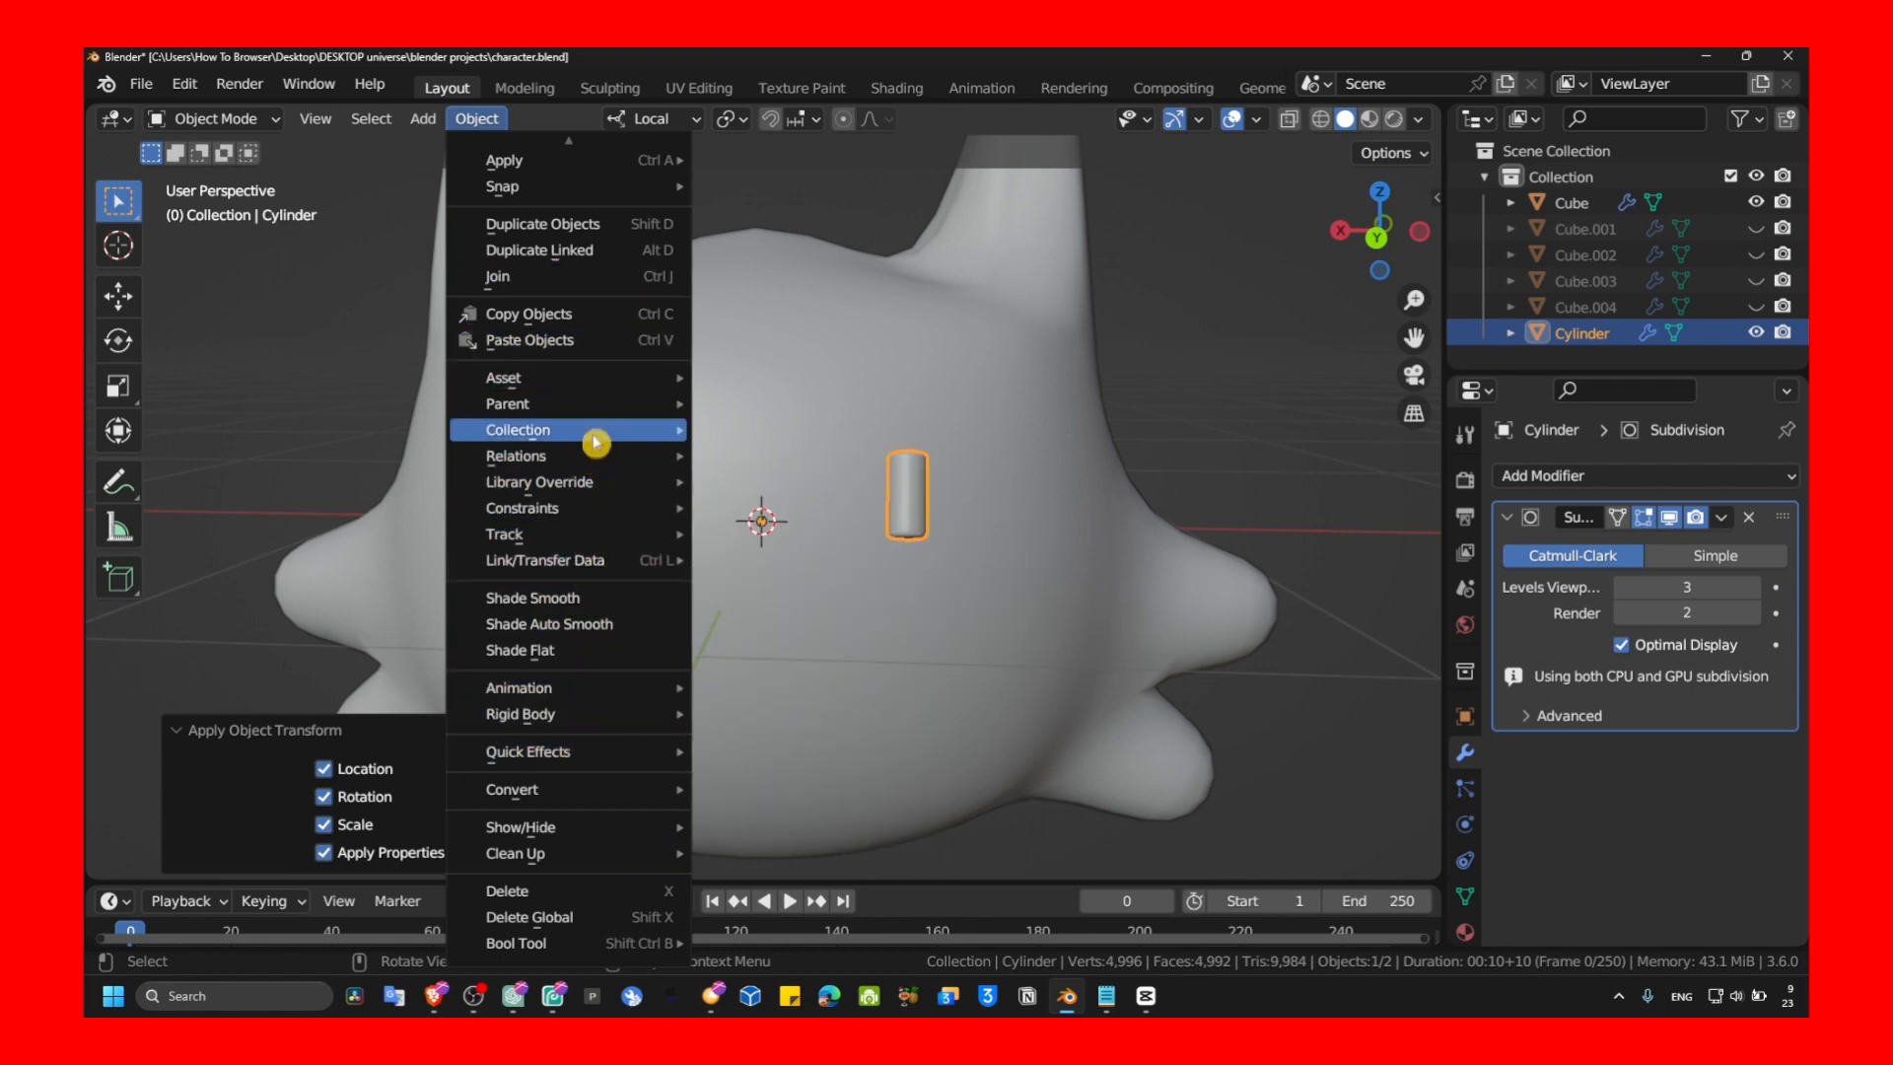
{"action": "scroll", "coordinate": [596, 434], "scroll_direction": "up", "scroll_amount": 7}
{"action": "scroll", "coordinate": [595, 434], "scroll_direction": "up", "scroll_amount": 7}
{"action": "scroll", "coordinate": [596, 436], "scroll_direction": "up", "scroll_amount": 5}
{"action": "scroll", "coordinate": [596, 435], "scroll_direction": "down", "scroll_amount": 9}
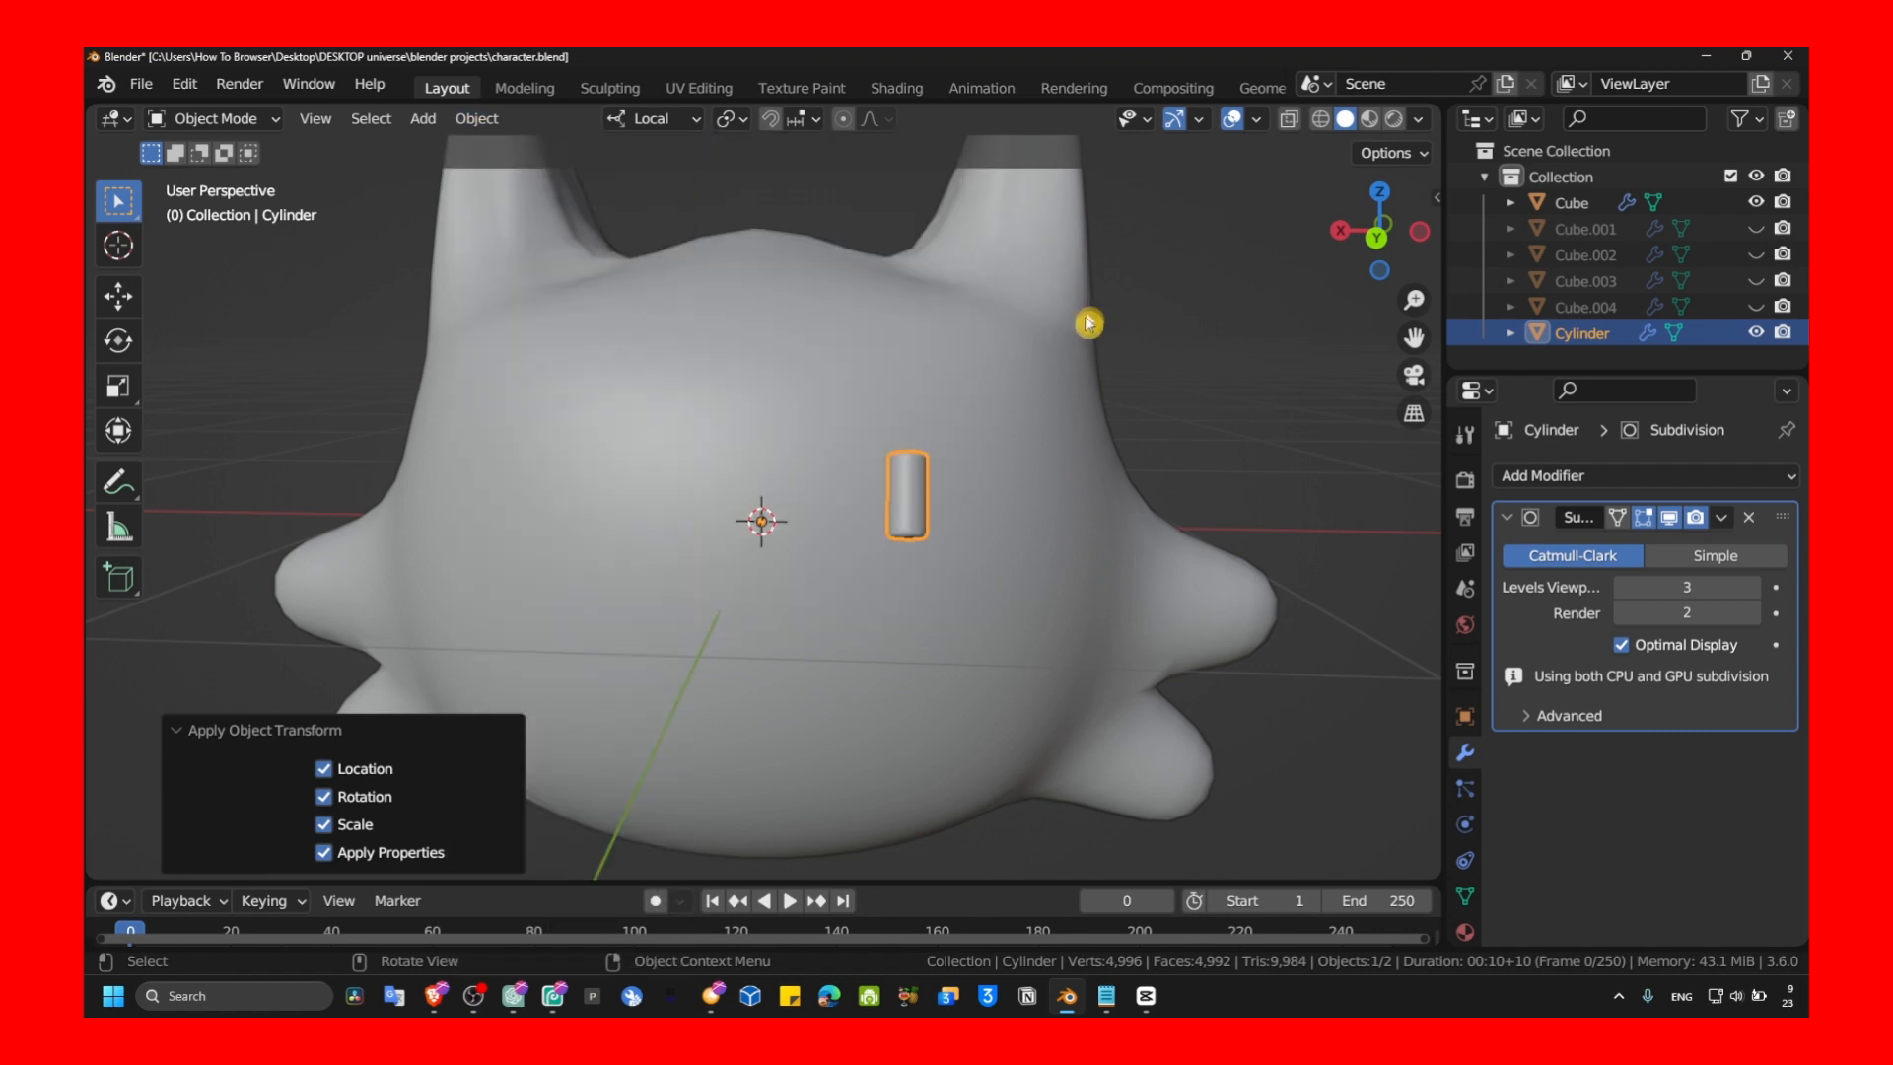
- Undo, save the character file, and apply the cylinder eye's scale via Ctrl+A
{"action": "key", "text": "ctrl+z"}
{"action": "key", "text": "ctrl+s"}
{"action": "key", "text": "ctrl+a"}
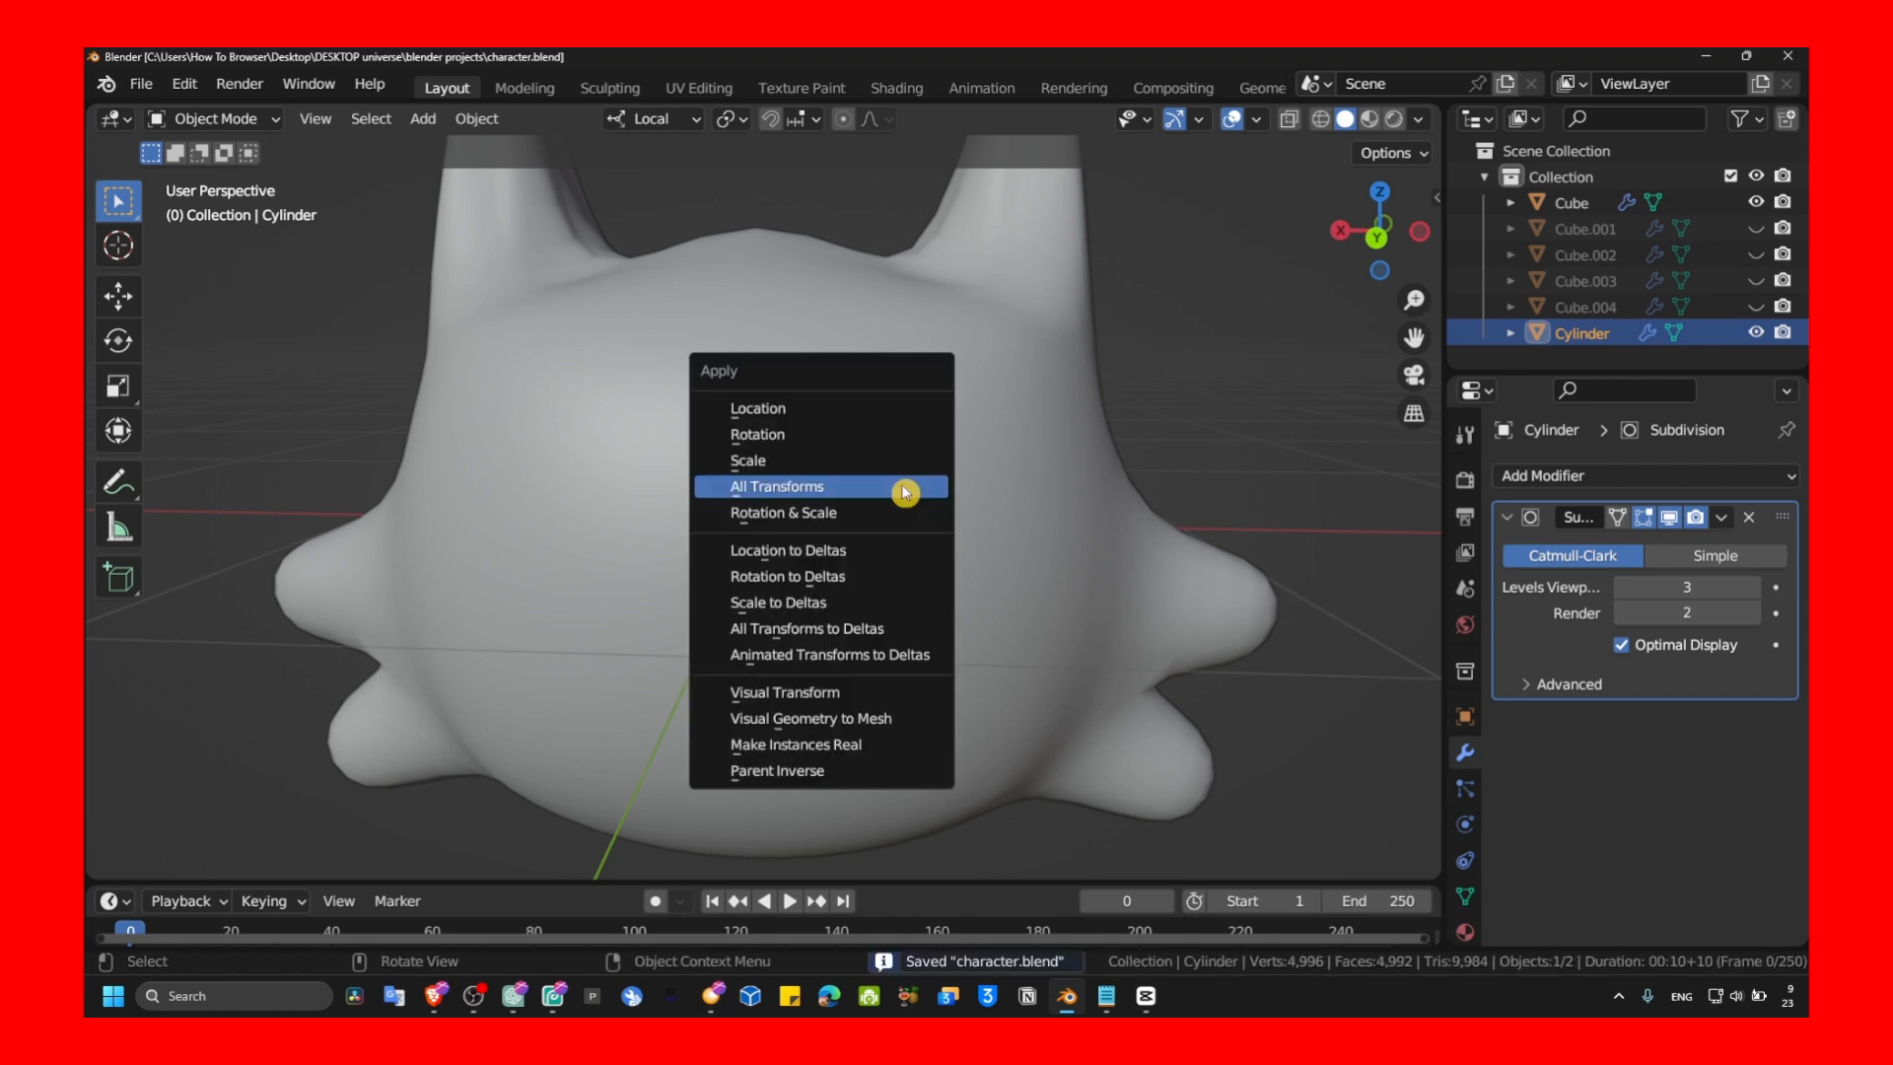
{"action": "left_click", "coordinate": [888, 459]}
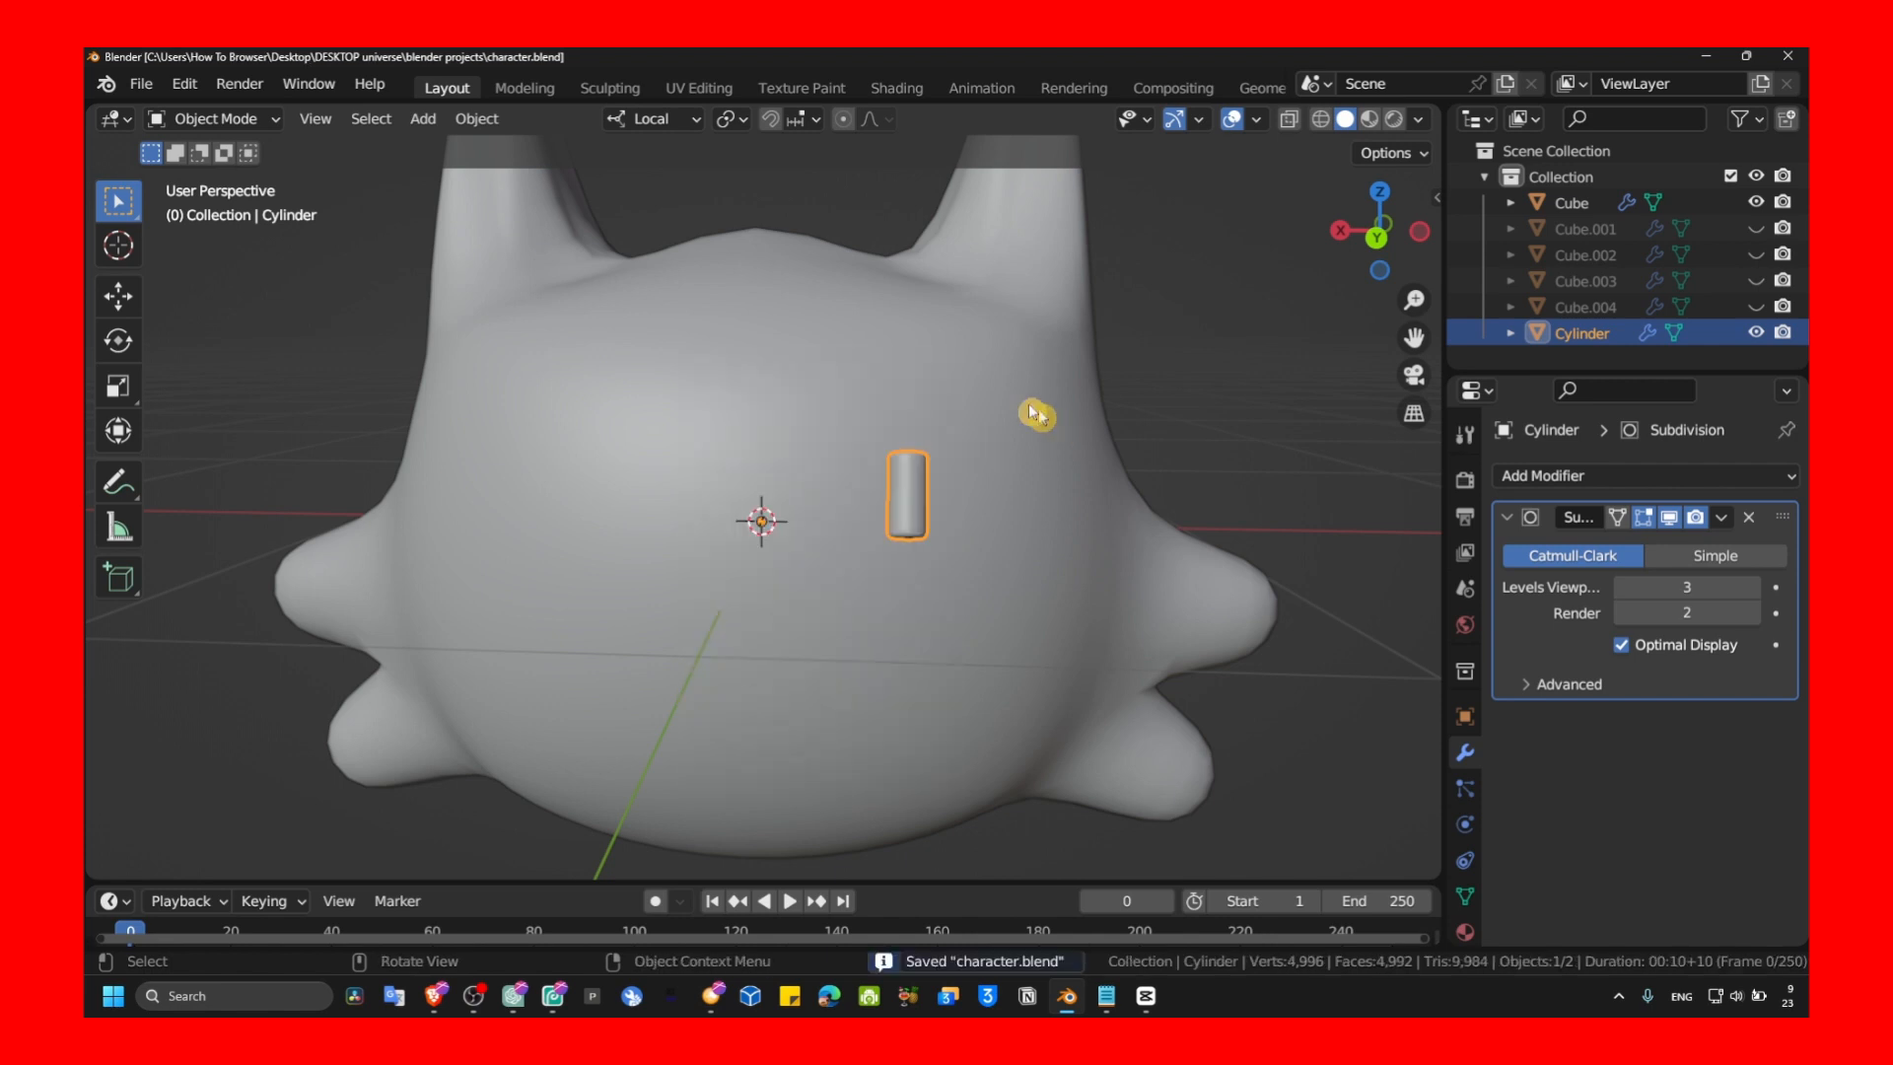
{"action": "left_click", "coordinate": [373, 118]}
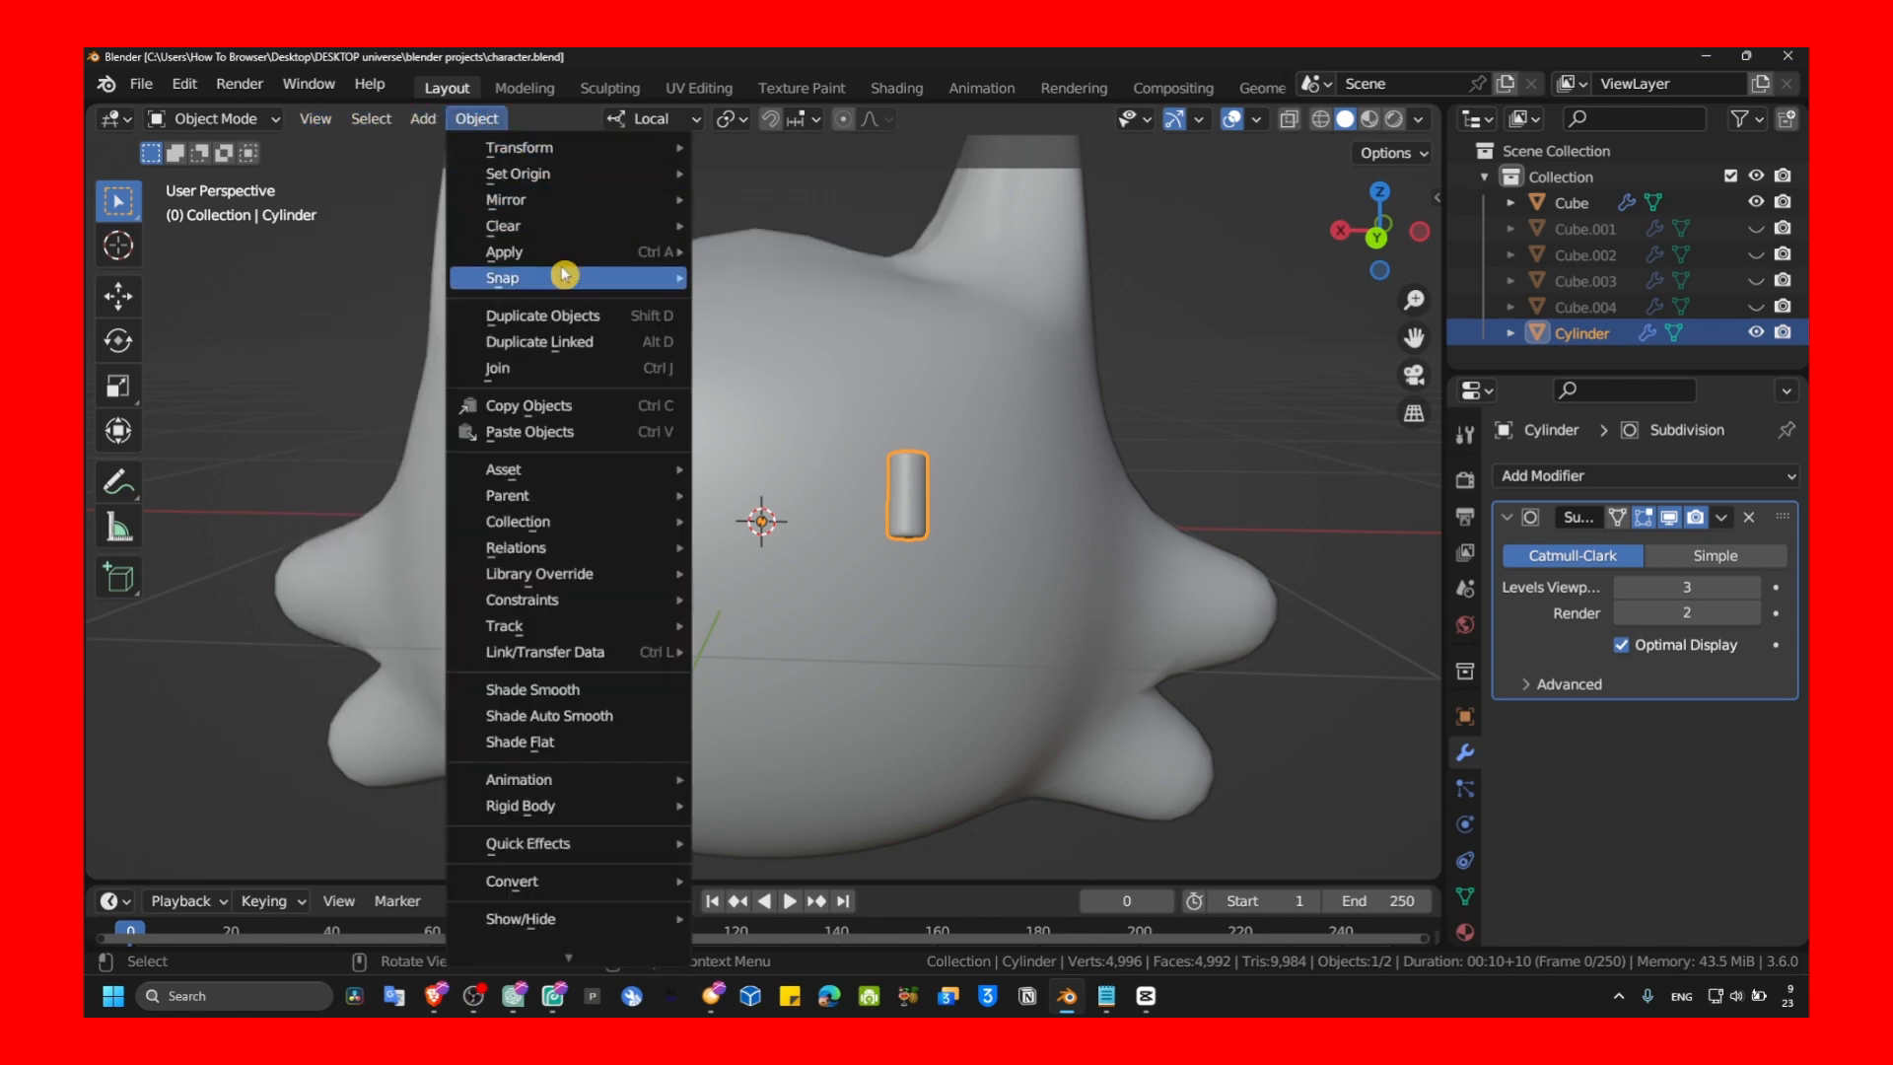
{"action": "mouse_move", "coordinate": [505, 253]}
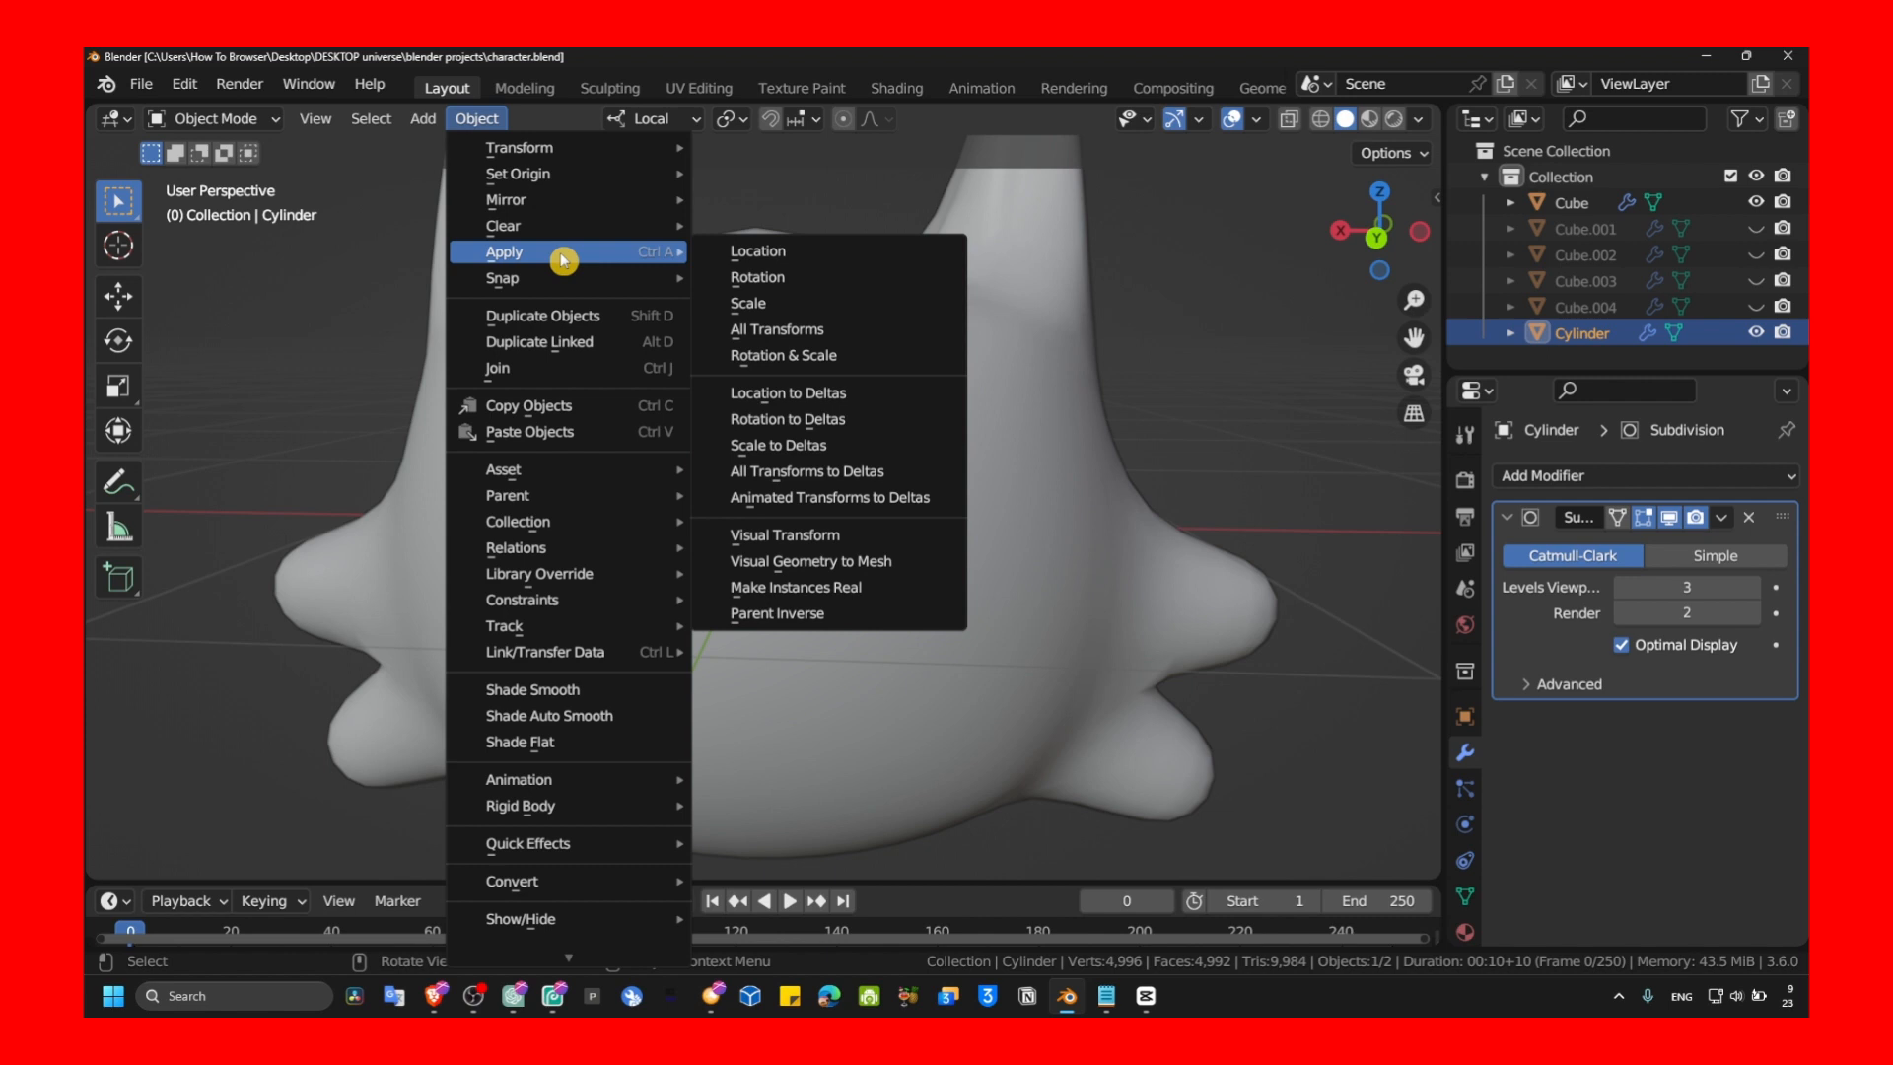
- Undo an accidental paste, then apply the cylinder eye's scale from Object > Apply
{"action": "left_click", "coordinate": [488, 119]}
{"action": "key", "text": "ctrl+v"}
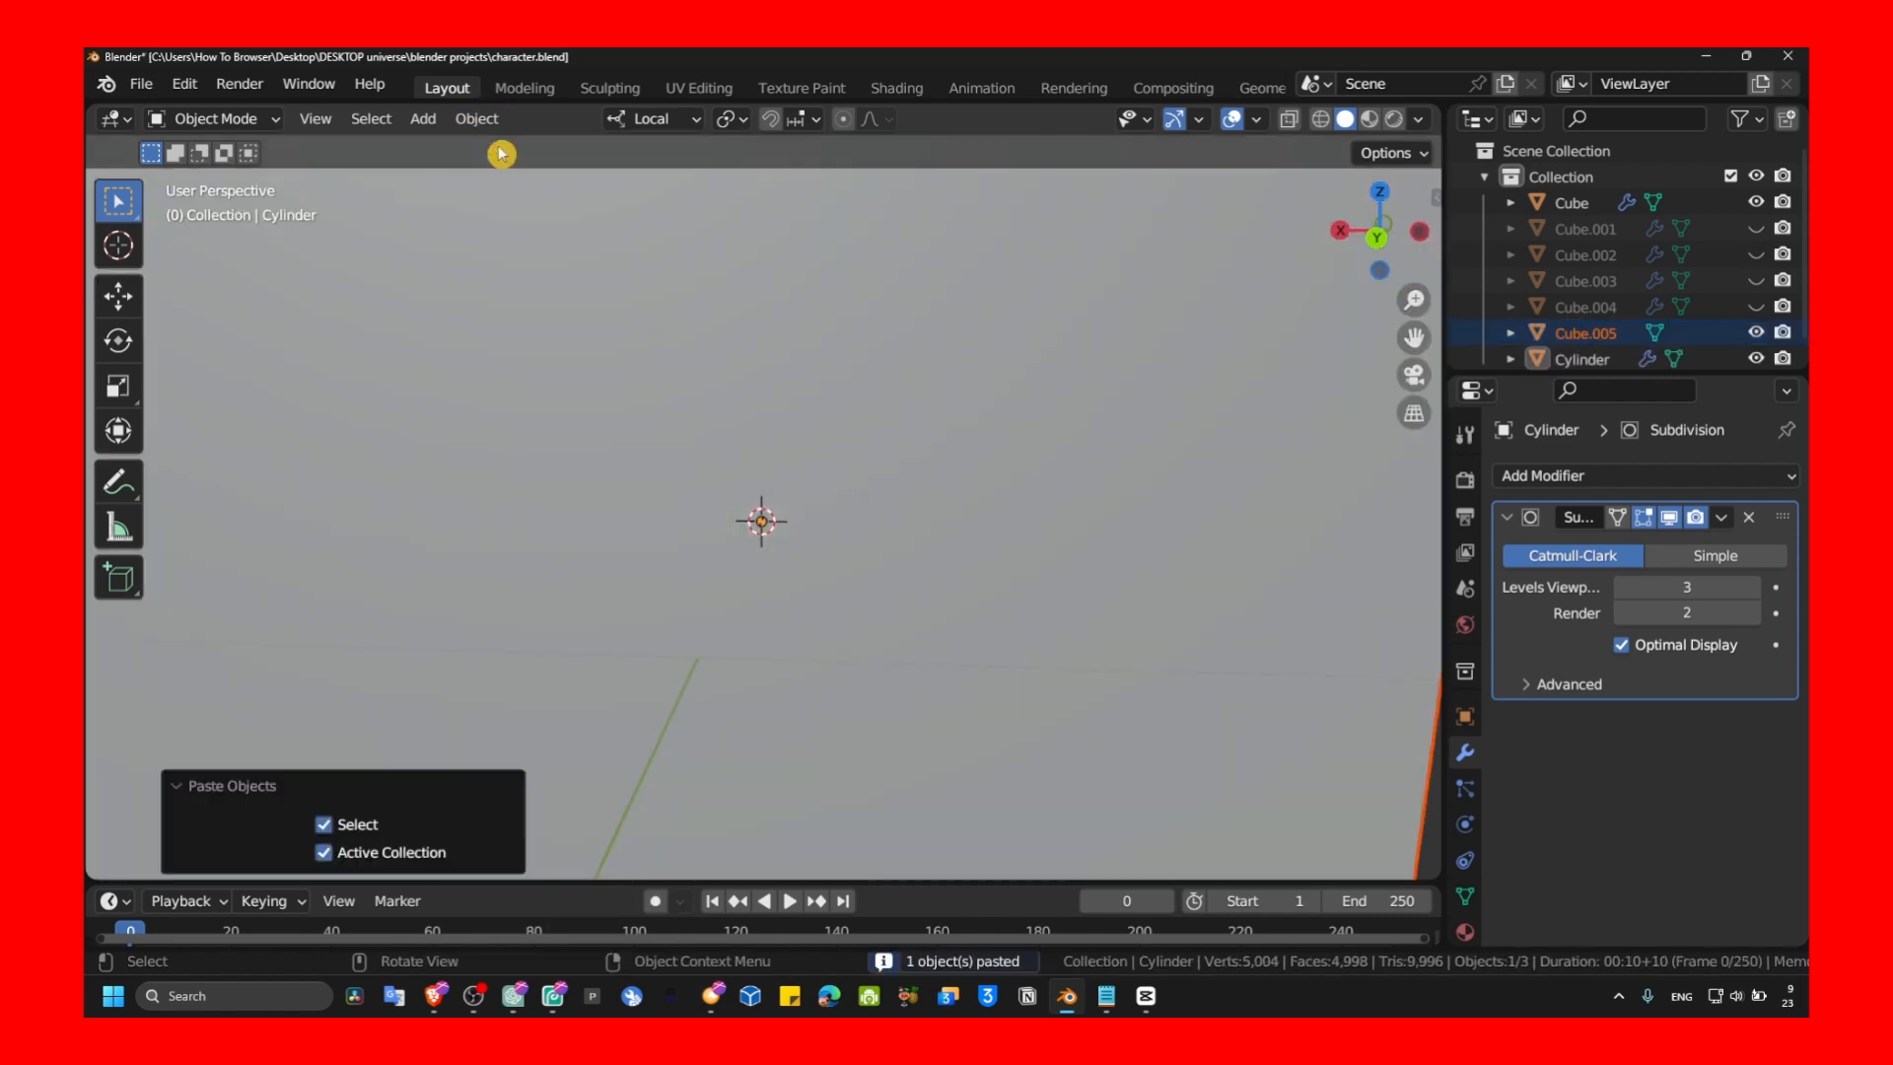
{"action": "key", "text": "ctrl+z"}
{"action": "left_click", "coordinate": [481, 118]}
{"action": "mouse_move", "coordinate": [504, 251]}
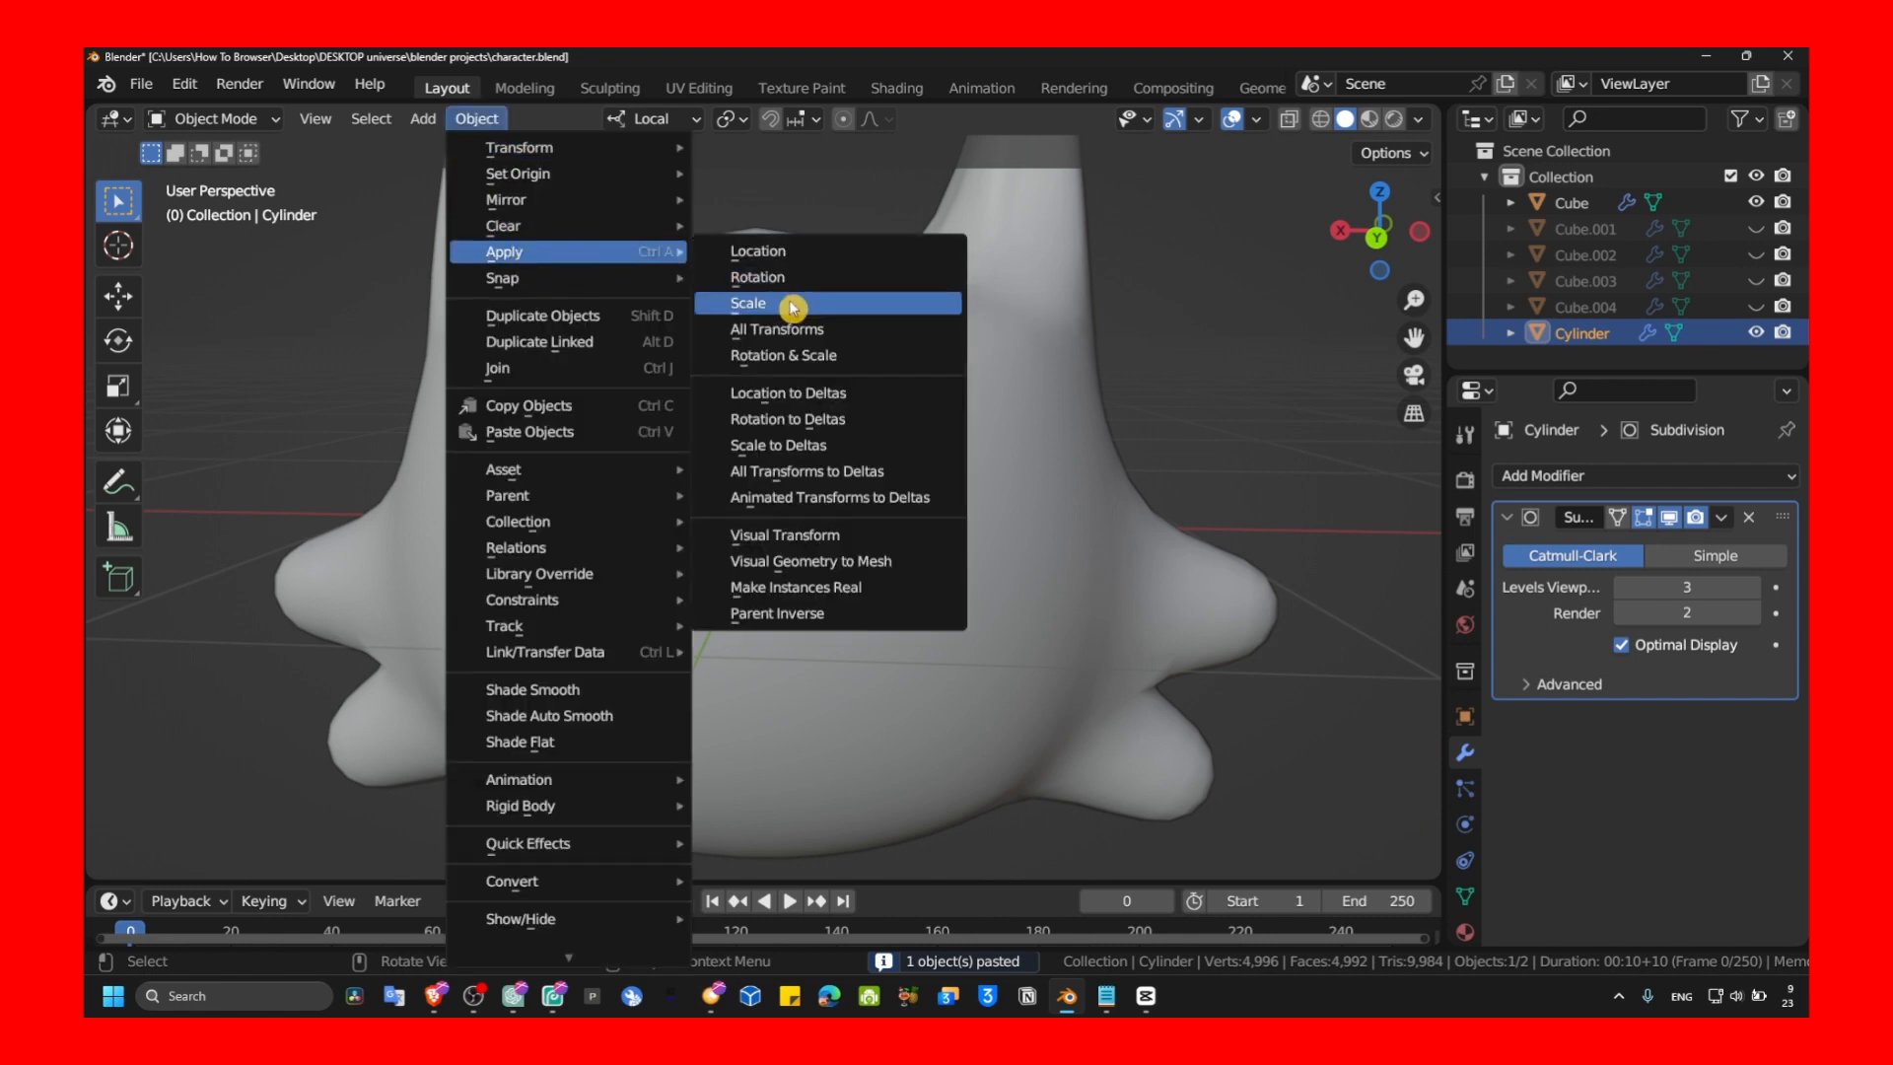
{"action": "left_click", "coordinate": [784, 305]}
- Add a Mirror modifier to the cylinder eye with Axis X enabled, giving a matching left eye
{"action": "left_click", "coordinate": [1615, 489]}
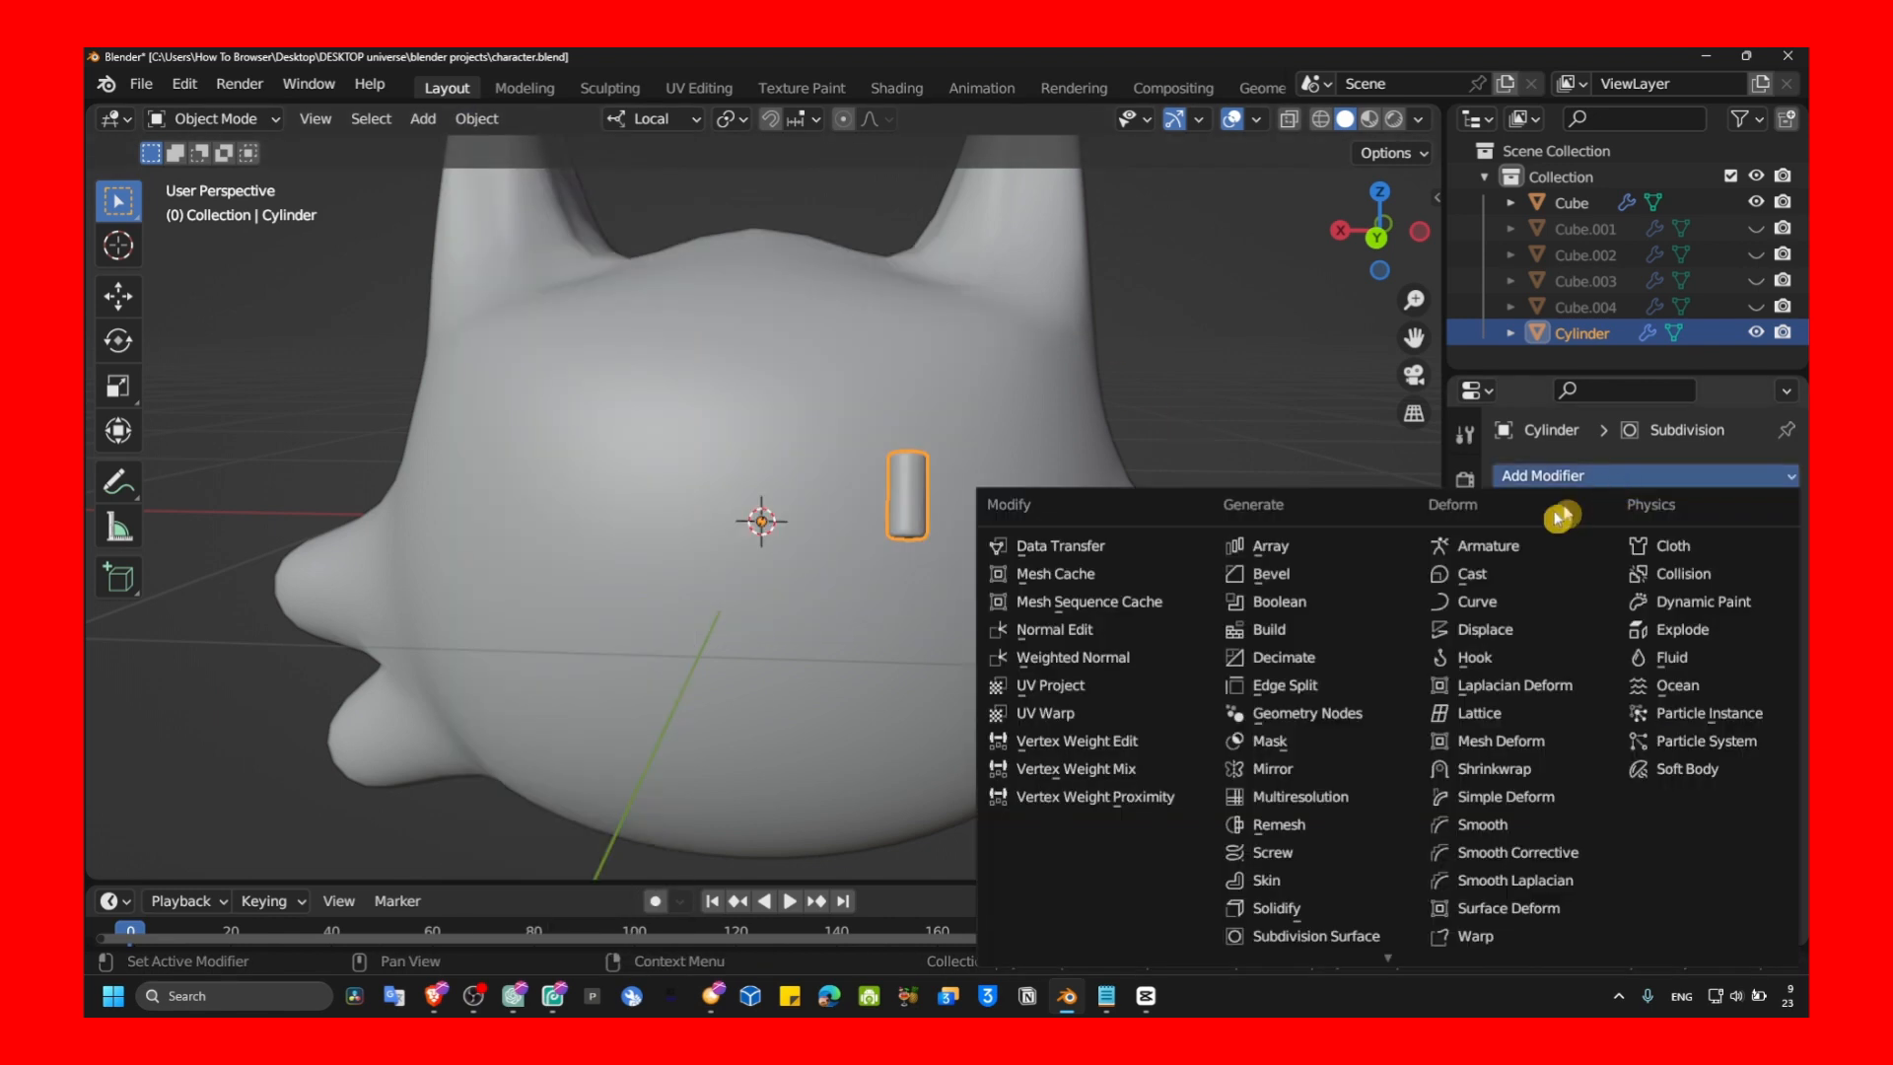
{"action": "left_click", "coordinate": [1297, 796]}
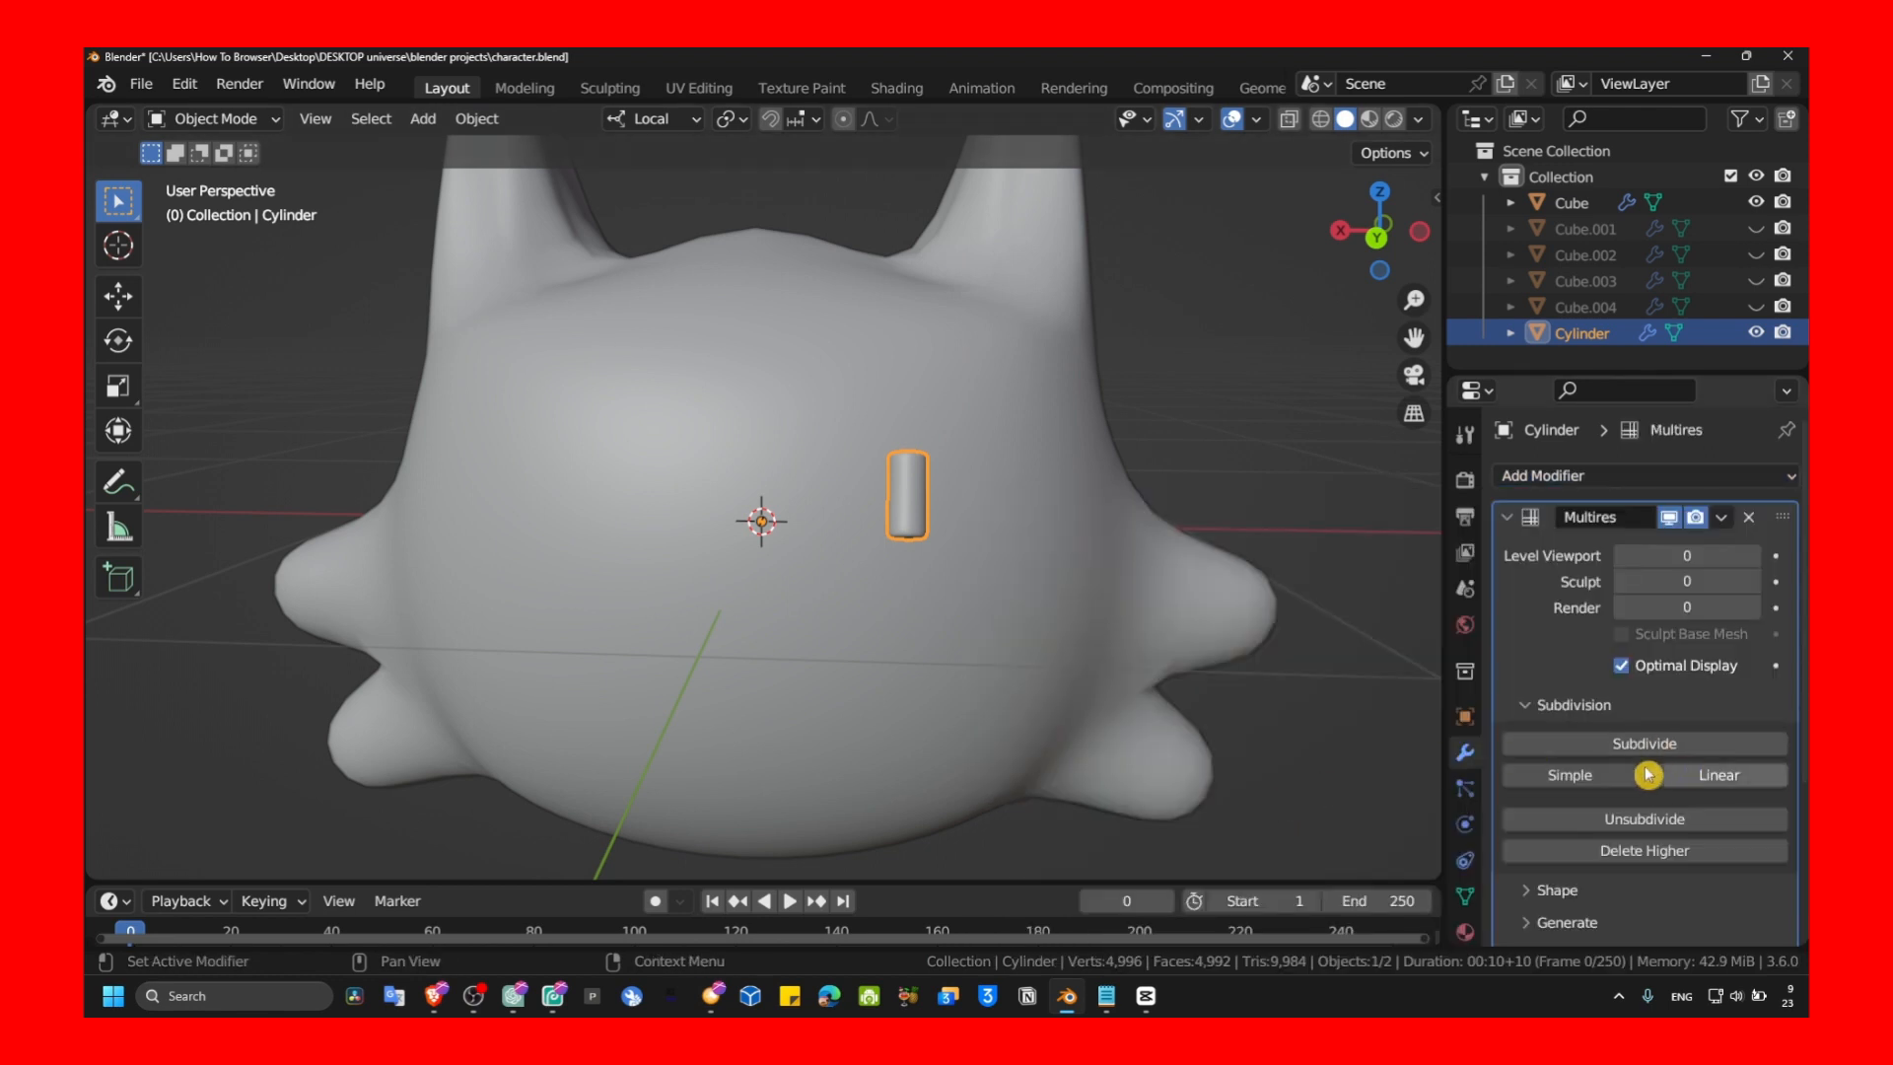
{"action": "left_click", "coordinate": [1562, 477]}
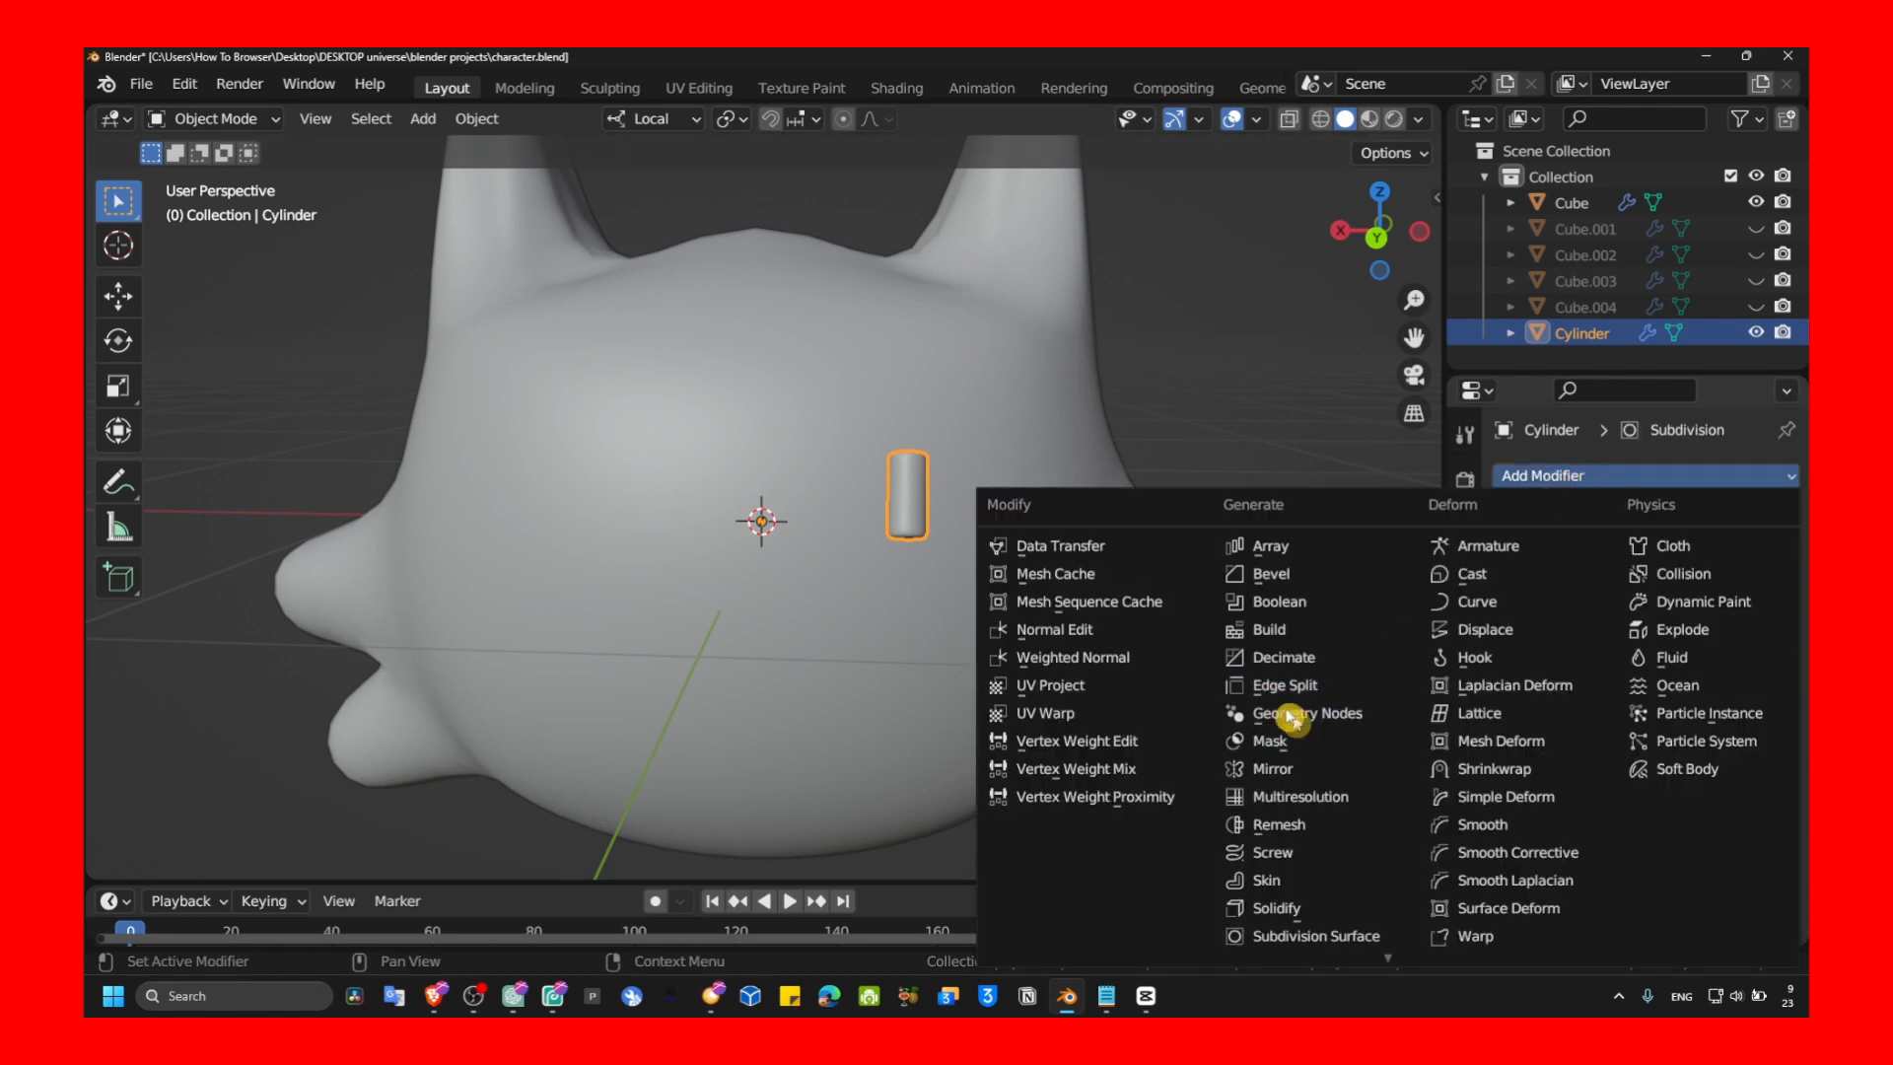
{"action": "scroll", "coordinate": [1336, 800], "scroll_direction": "down", "scroll_amount": 2}
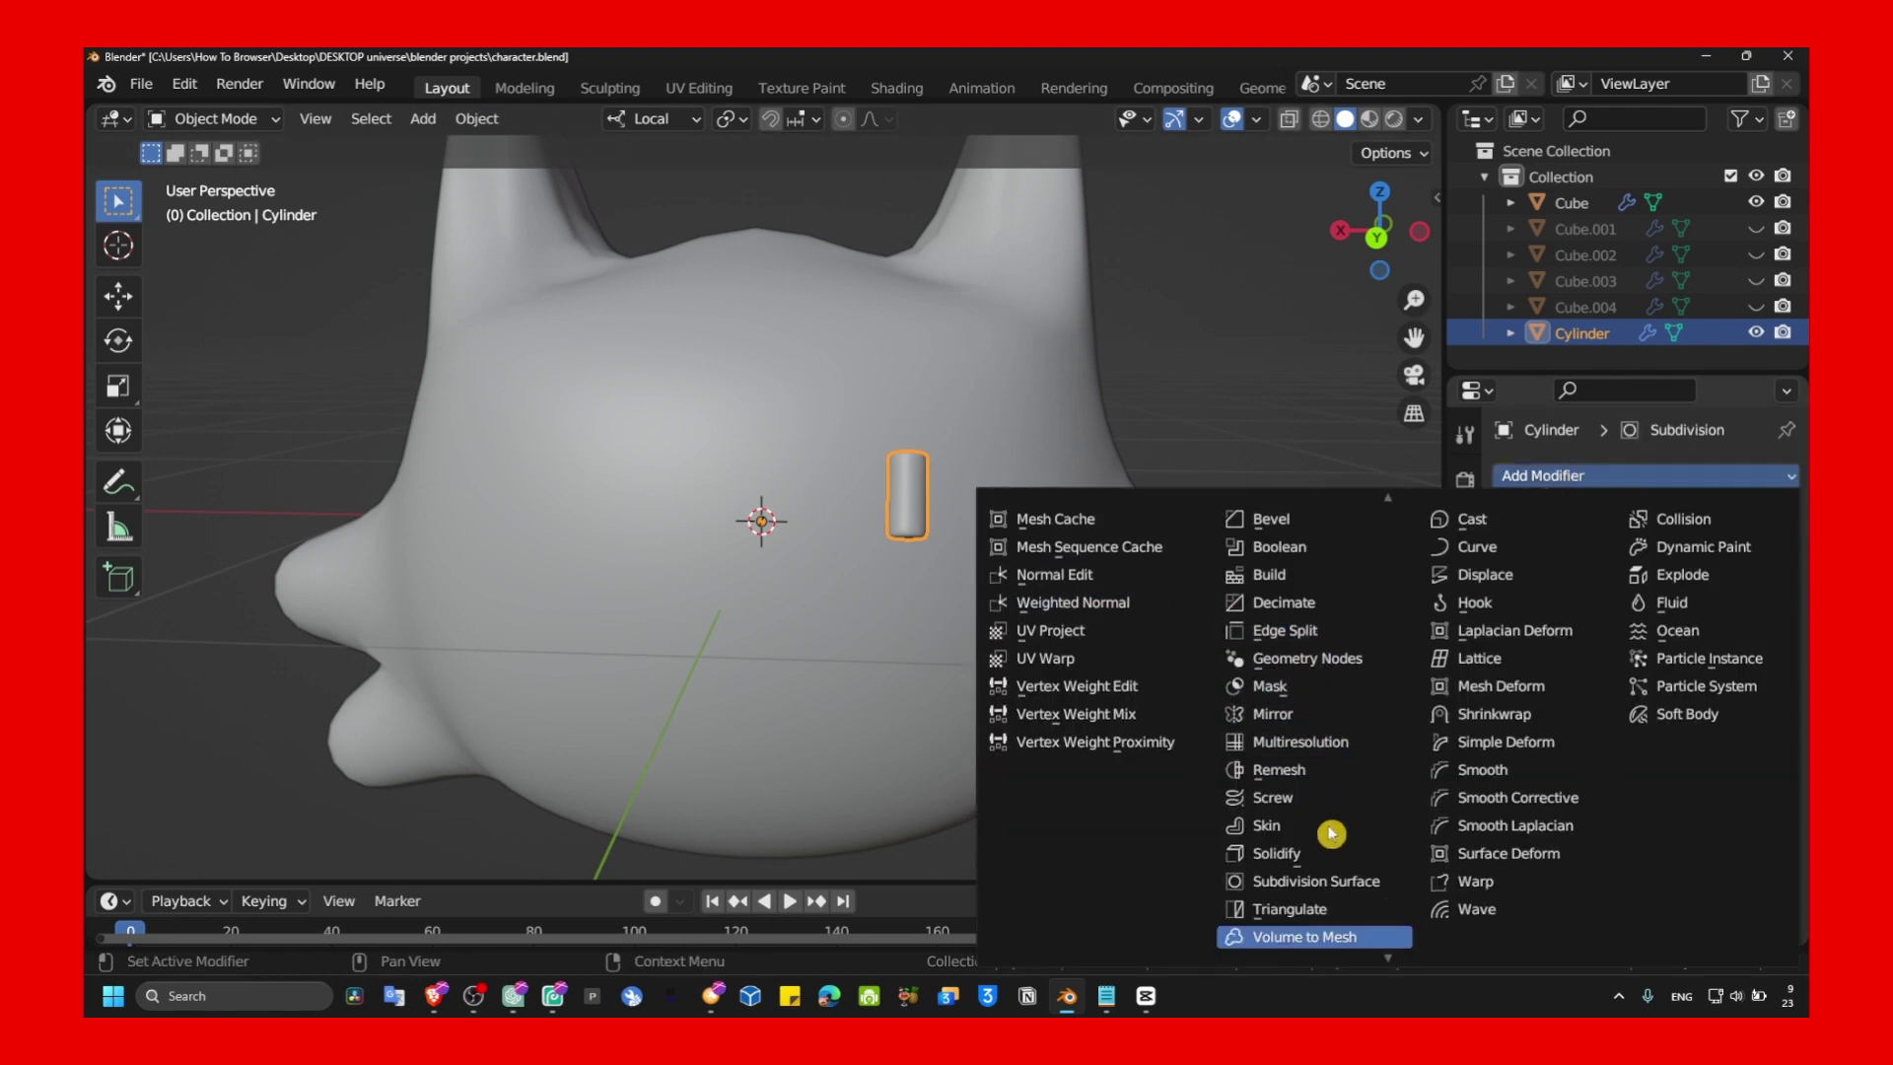
{"action": "left_click", "coordinate": [1269, 715]}
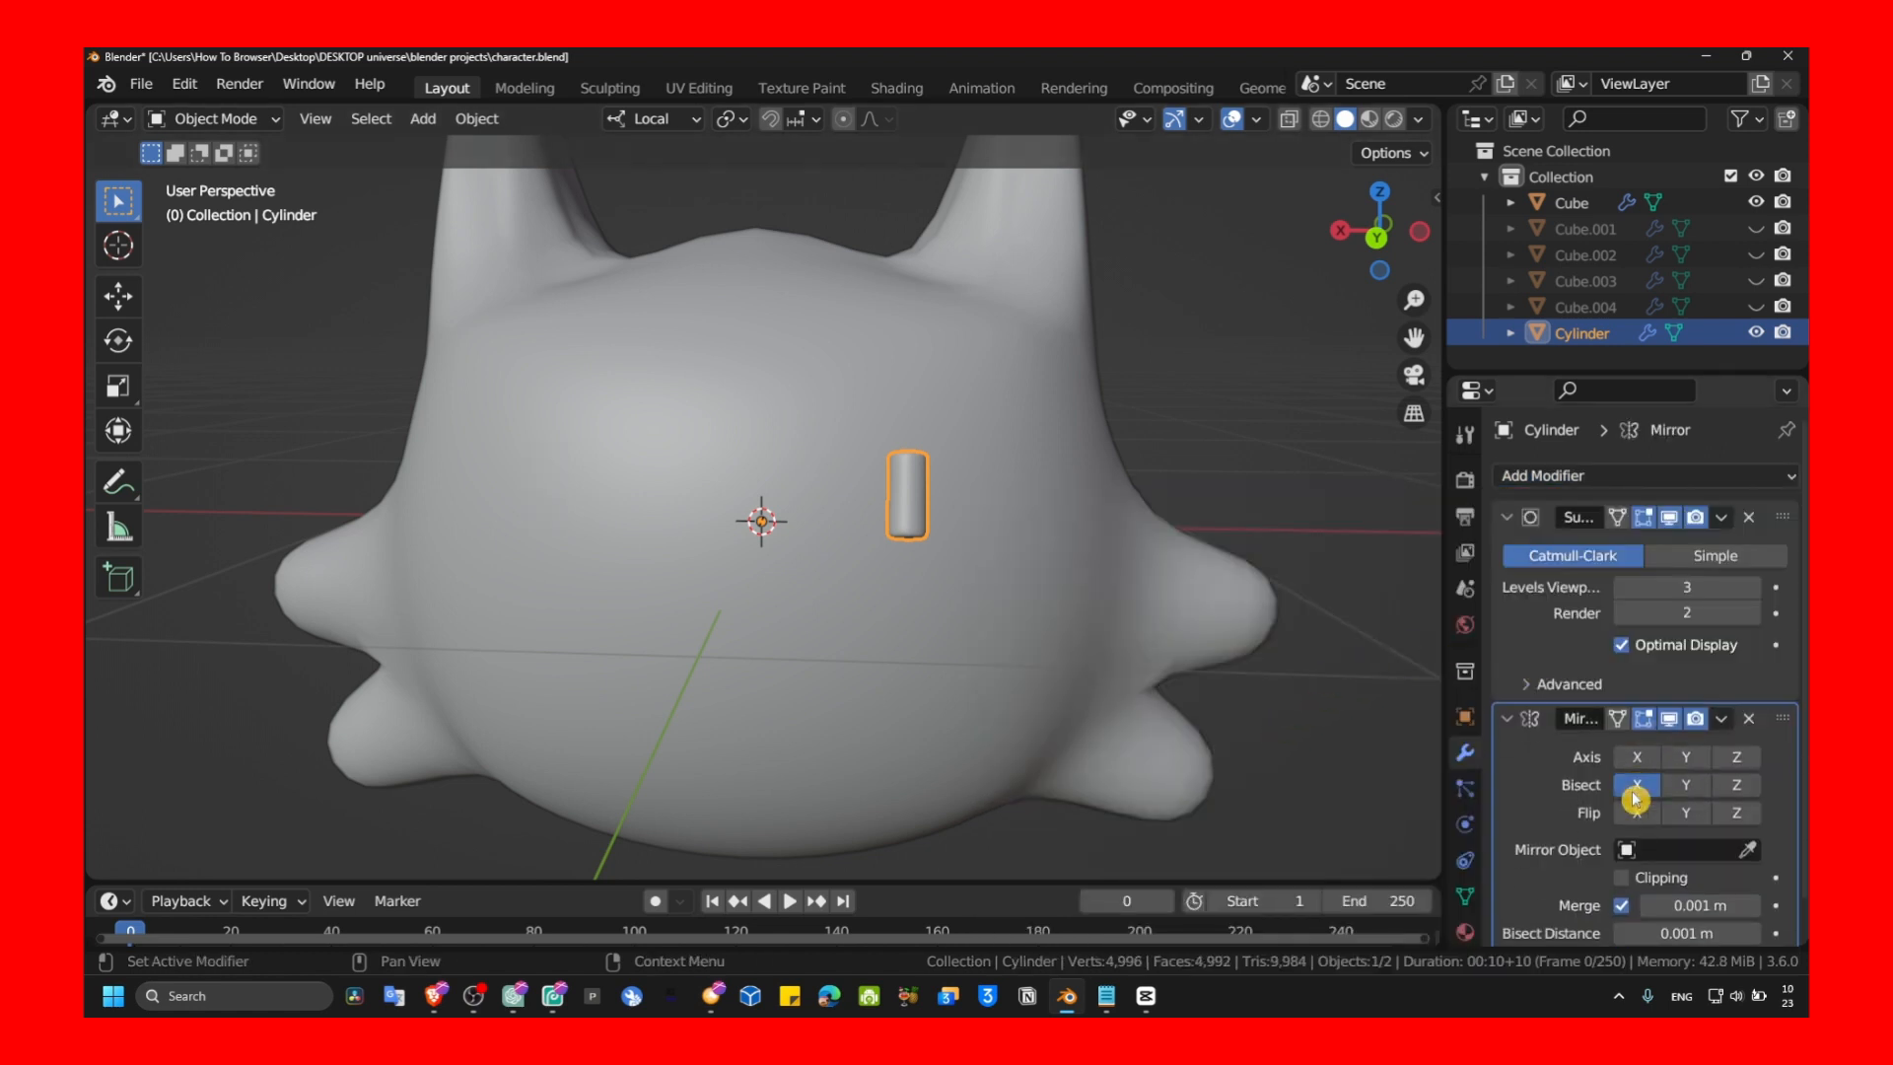
{"action": "left_click", "coordinate": [1636, 757]}
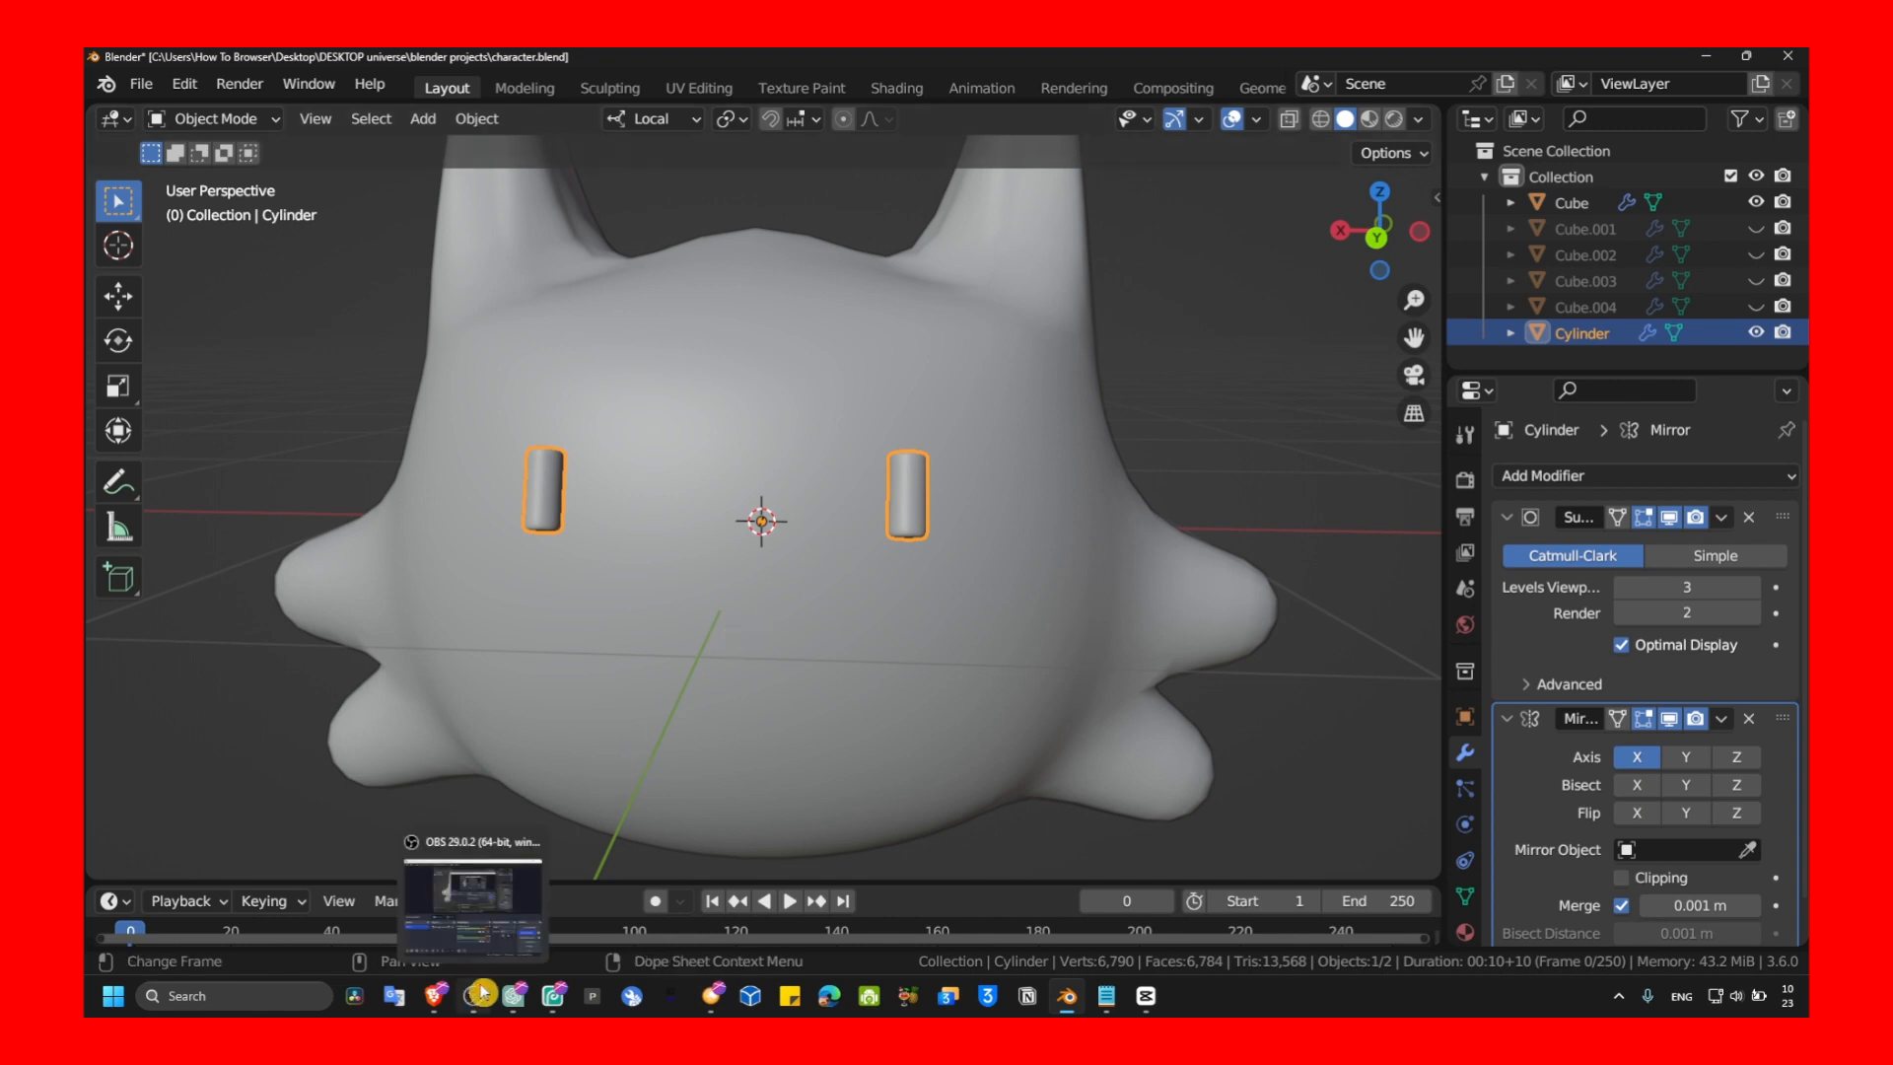
- Bring up OBS Studio and stop the screen recording
{"action": "left_click", "coordinate": [475, 995]}
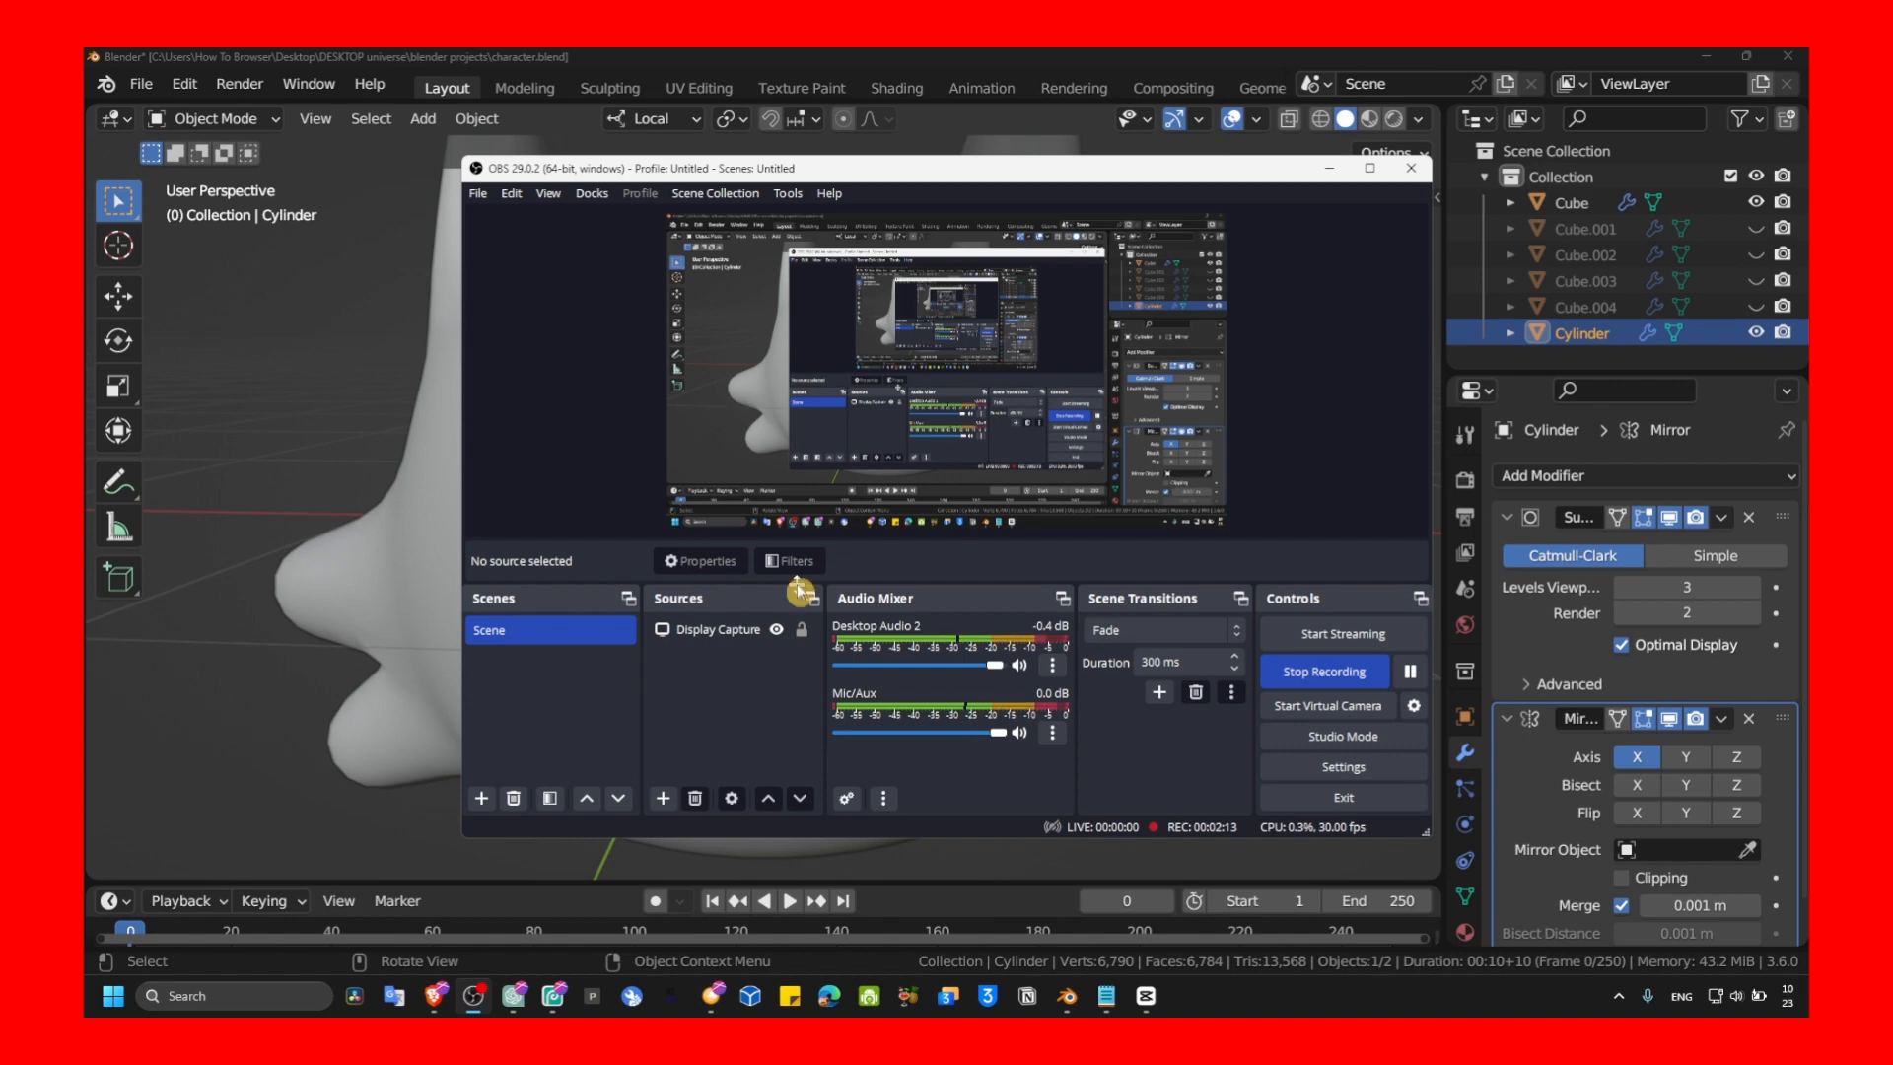
{"action": "left_click", "coordinate": [1321, 683]}
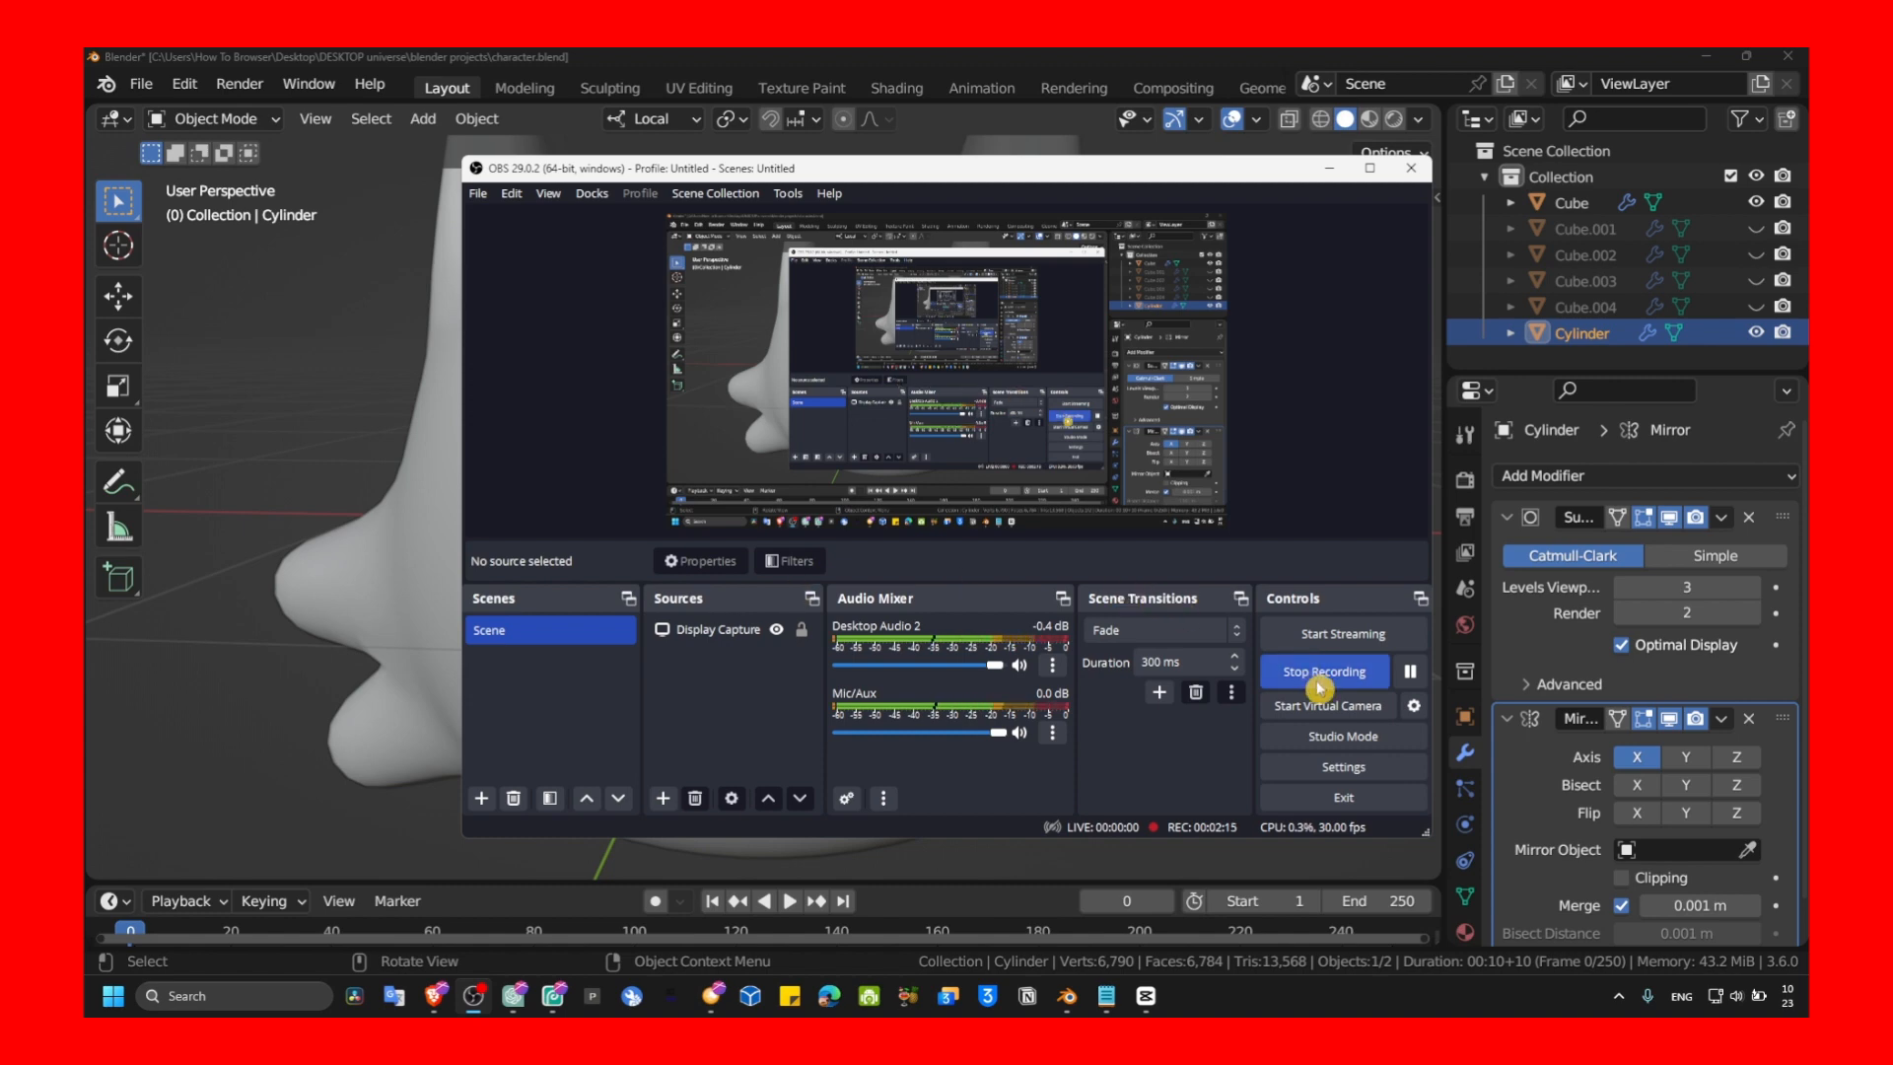